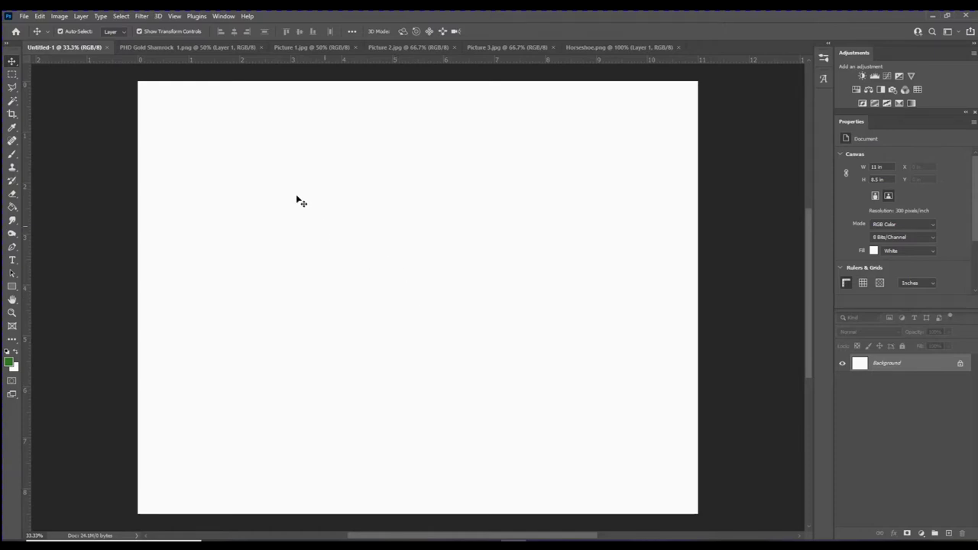
- Bring the shamrock frame strip into the blank page and move it to the top
{"action": "left_click", "coordinate": [189, 46]}
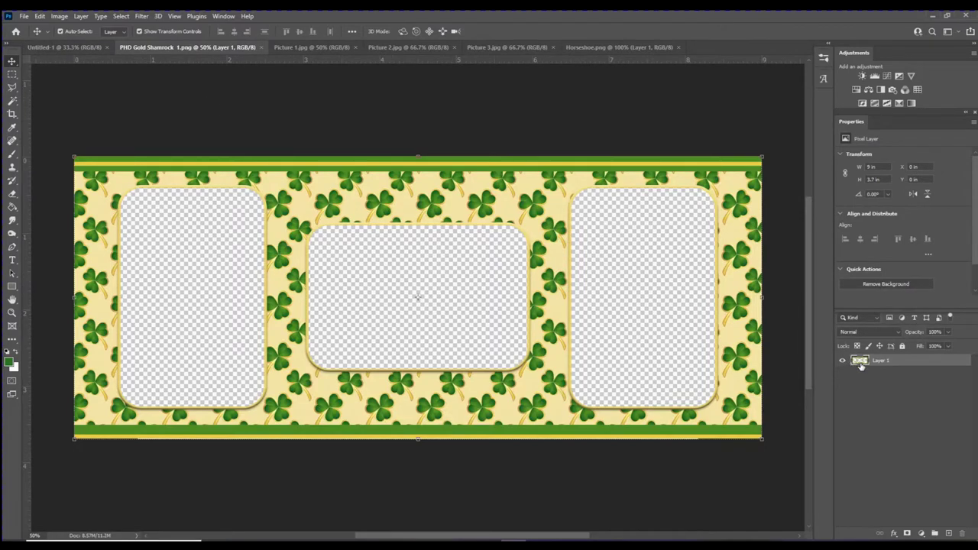
{"action": "left_click_drag", "start_coordinate": [861, 366], "coordinate": [387, 288]}
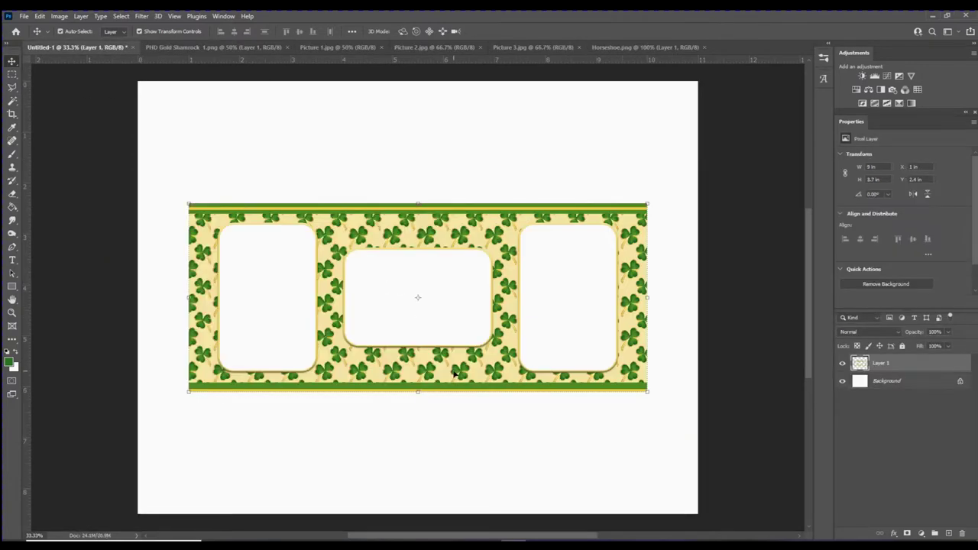
{"action": "left_click_drag", "start_coordinate": [456, 374], "coordinate": [456, 267]}
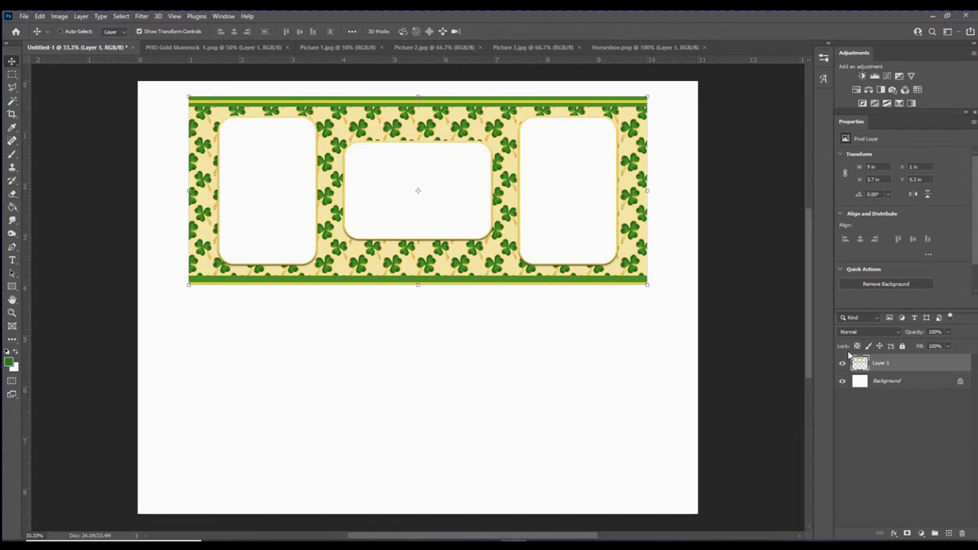
- Duplicate the shamrock frame layer, keeping the copy stacked on the original
{"action": "key", "text": "ctrl+j"}
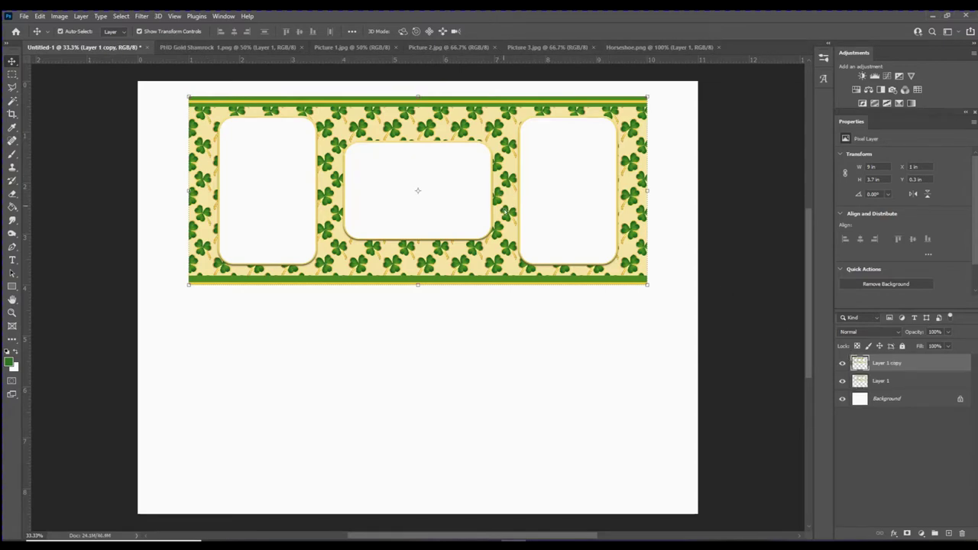
{"action": "left_click_drag", "start_coordinate": [506, 218], "coordinate": [503, 419]}
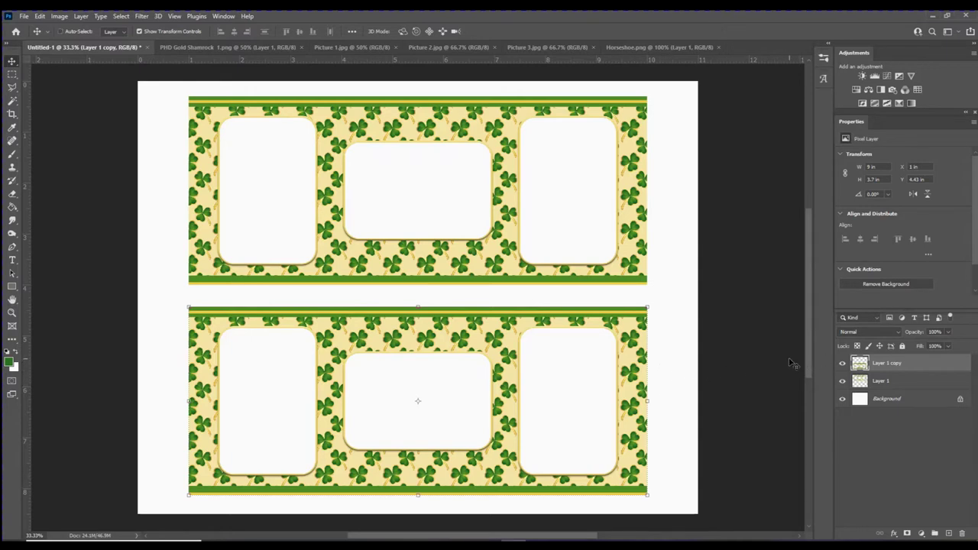
{"action": "key", "text": "ctrl+z"}
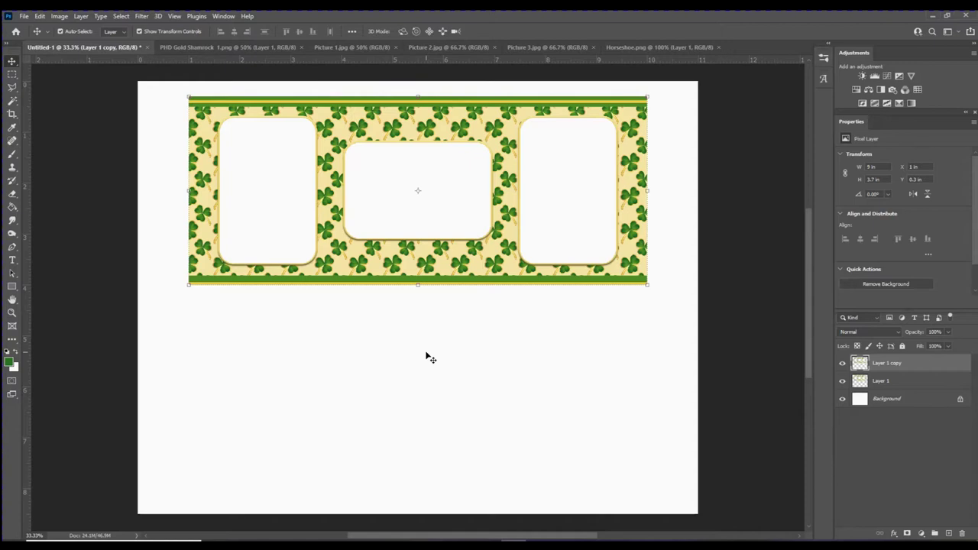
- Delete the Layer 1 copy in the Layers panel and select the Background layer
{"action": "left_click", "coordinate": [429, 359]}
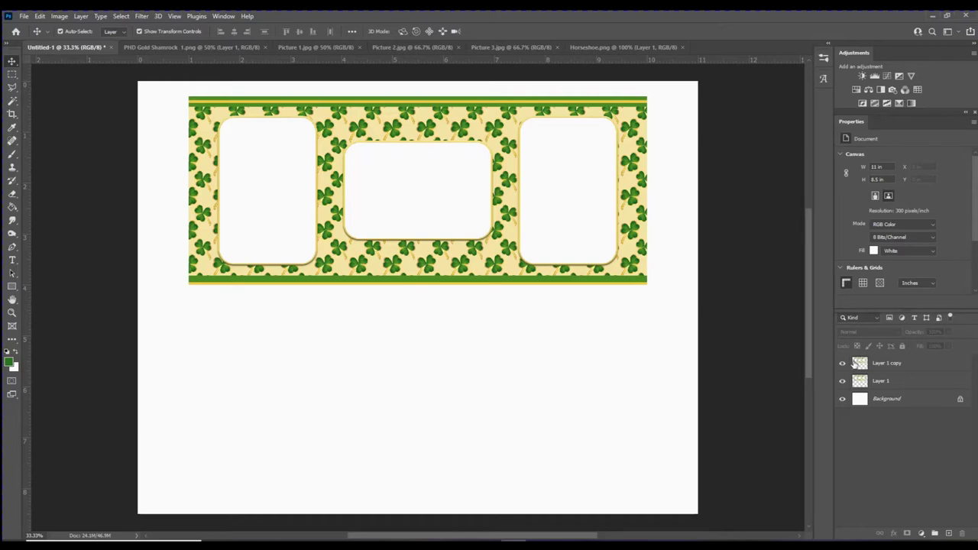
{"action": "left_click_drag", "start_coordinate": [859, 365], "coordinate": [961, 534]}
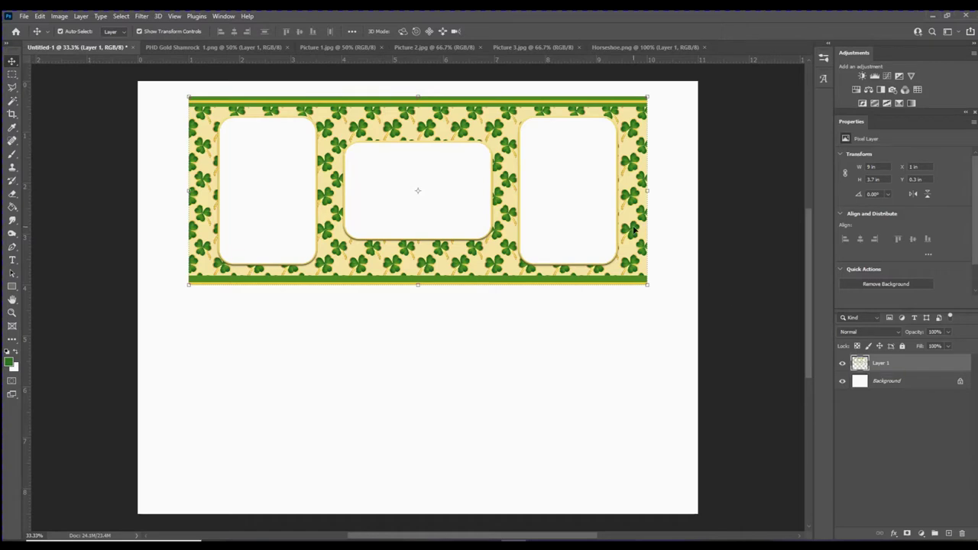
{"action": "left_click", "coordinate": [860, 384]}
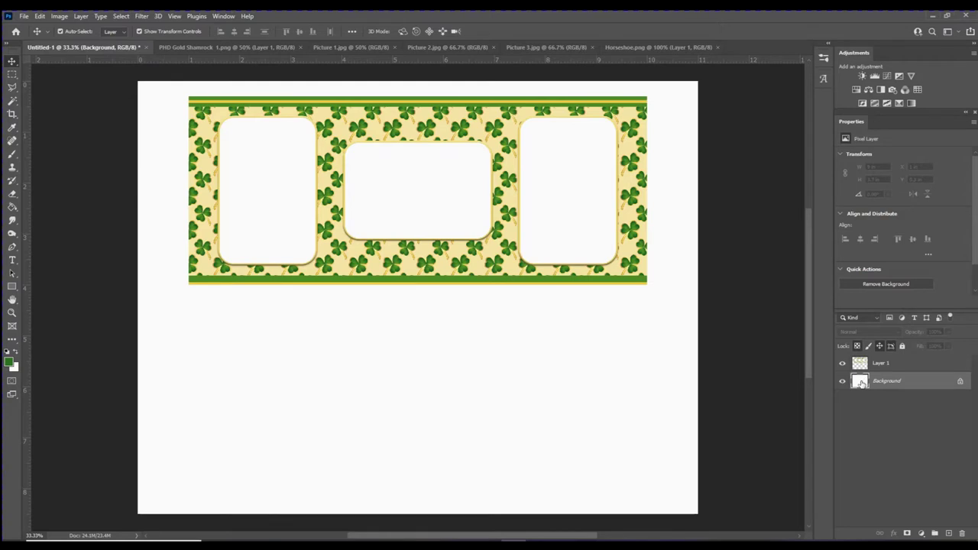
- Unlock the Picture 1 rider photo and paste it into the mug wrap as Layer 2
{"action": "left_click", "coordinate": [325, 47]}
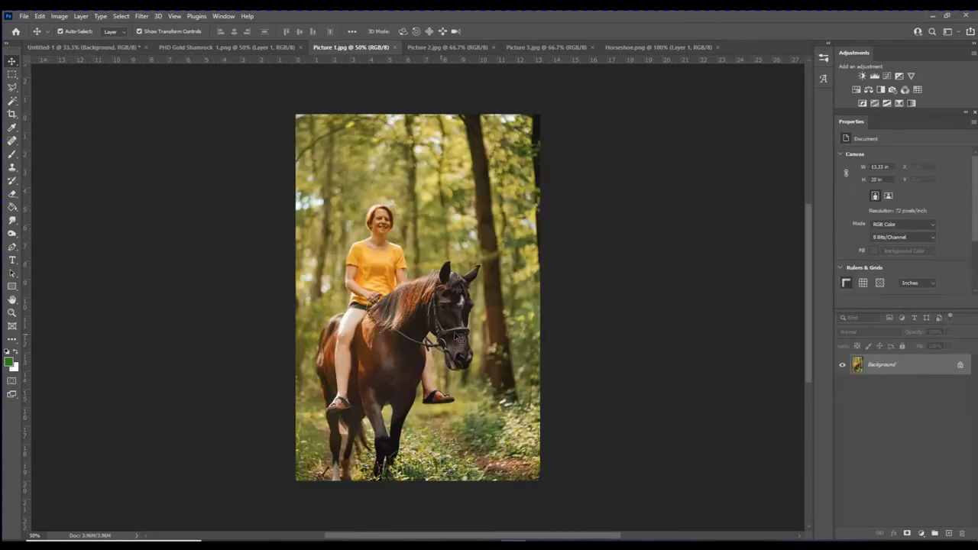
{"action": "left_click", "coordinate": [960, 368]}
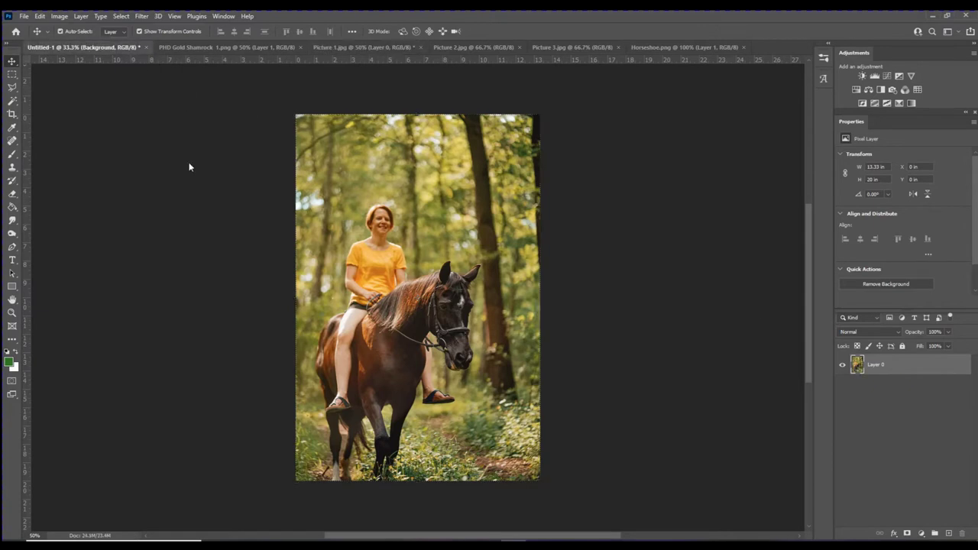
{"action": "left_click", "coordinate": [54, 48]}
{"action": "key", "text": "ctrl+v"}
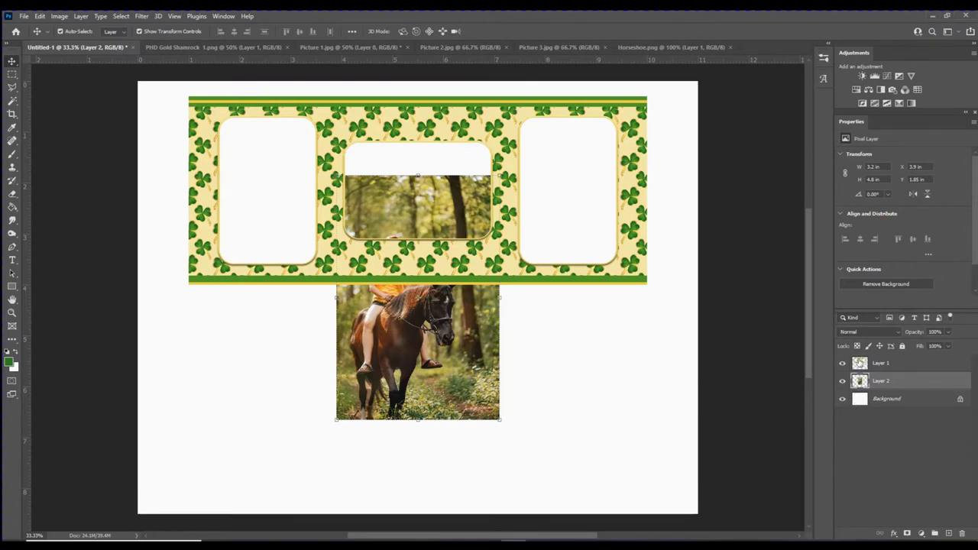
- Scale the rider photo to 73.75% and fit it into the left frame opening
{"action": "left_click_drag", "start_coordinate": [452, 370], "coordinate": [327, 249]}
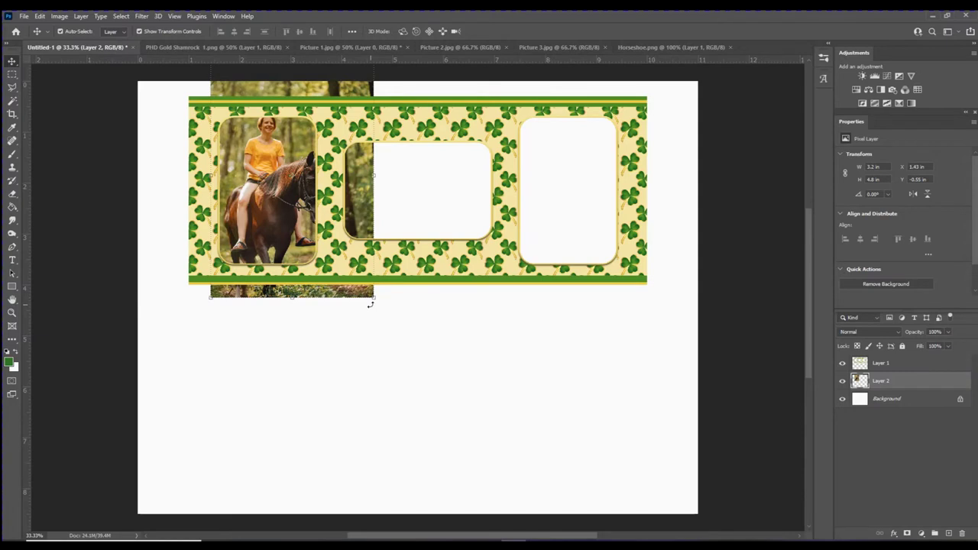
{"action": "left_click_drag", "start_coordinate": [375, 298], "coordinate": [324, 225]}
{"action": "left_click_drag", "start_coordinate": [283, 158], "coordinate": [285, 214]}
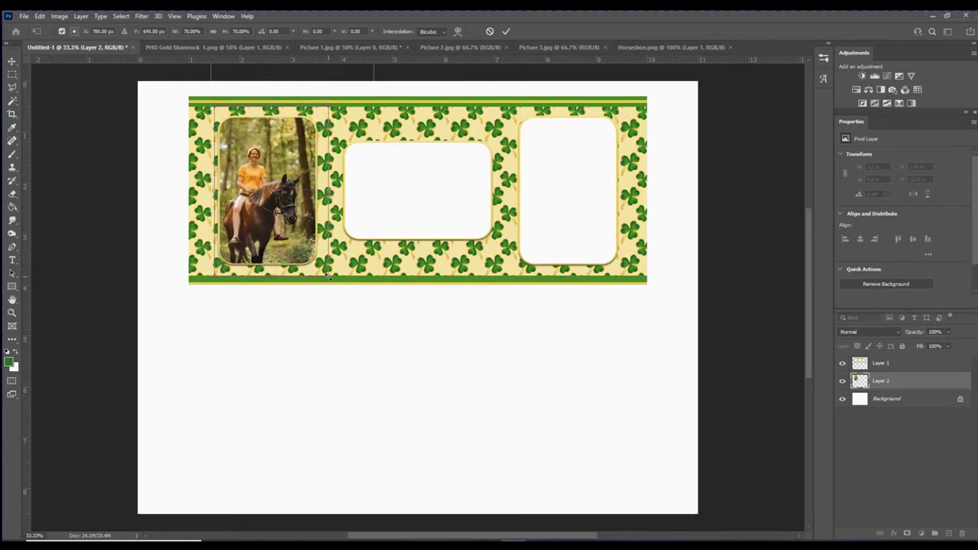
{"action": "left_click_drag", "start_coordinate": [333, 279], "coordinate": [334, 280]}
{"action": "left_click_drag", "start_coordinate": [302, 238], "coordinate": [305, 221]}
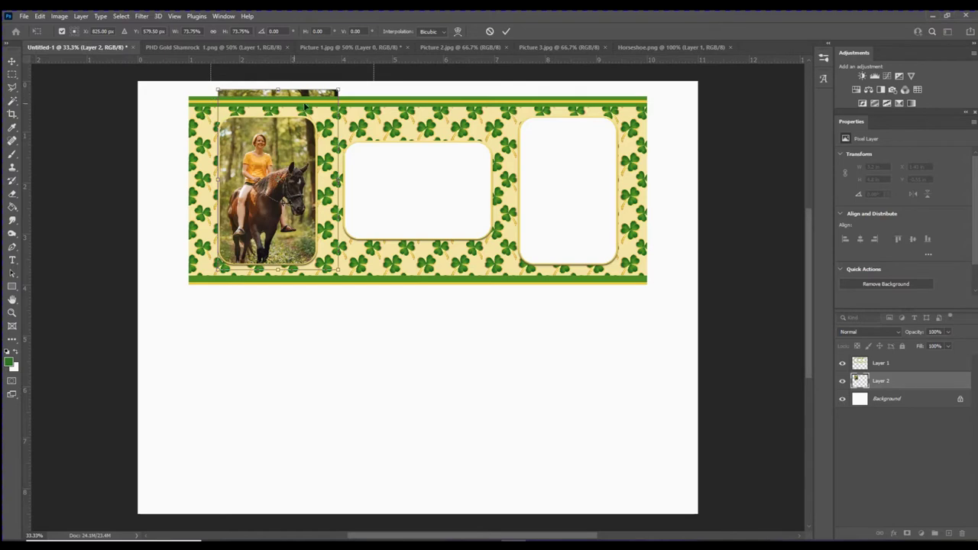
- Commit the rider photo's size and mask Layer 2 to a rectangle over the left opening
{"action": "left_click", "coordinate": [505, 32]}
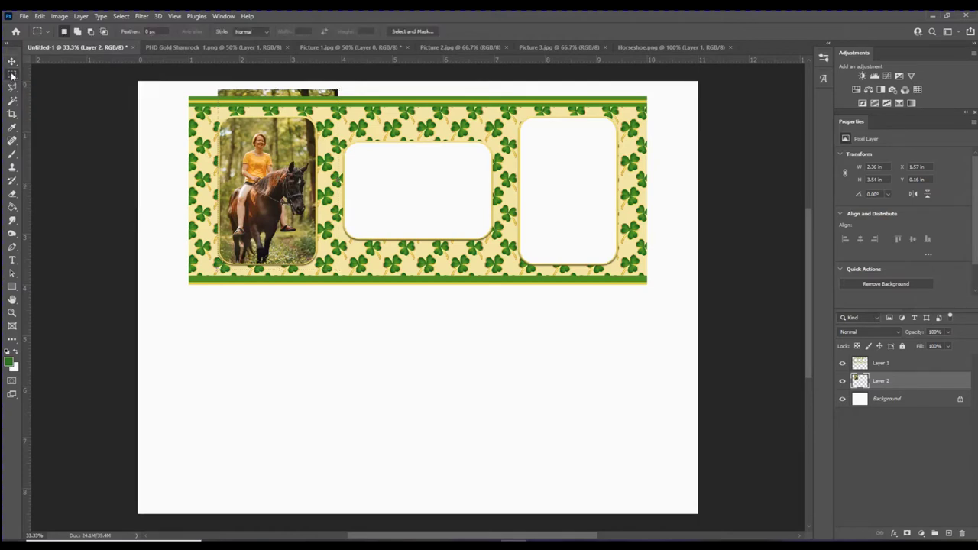
{"action": "right_click", "coordinate": [11, 74]}
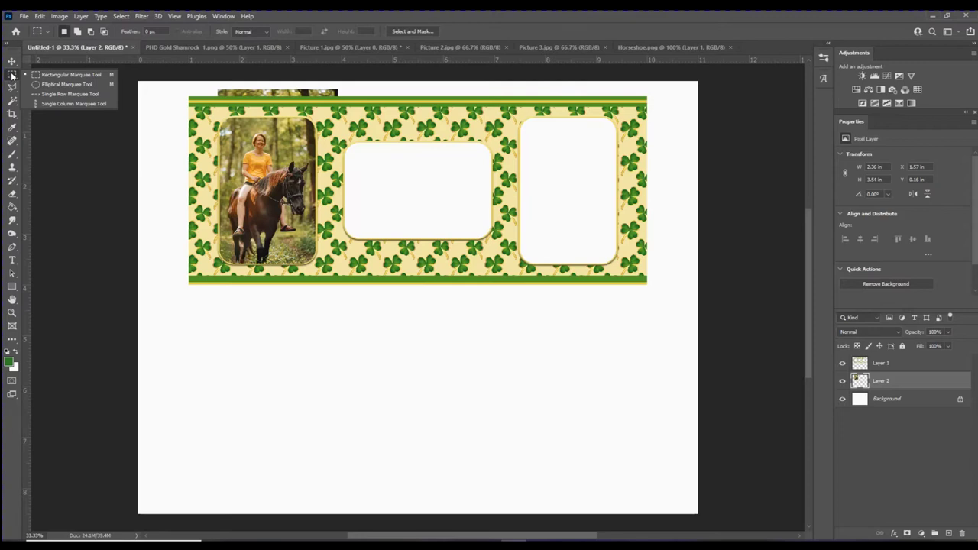
{"action": "left_click", "coordinate": [58, 76]}
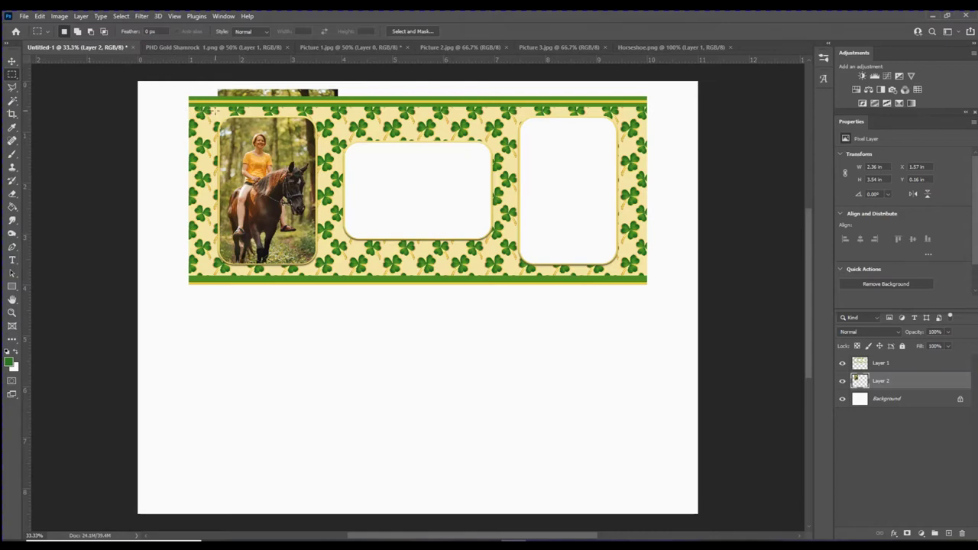
{"action": "left_click_drag", "start_coordinate": [216, 113], "coordinate": [323, 266]}
{"action": "left_click", "coordinate": [908, 534]}
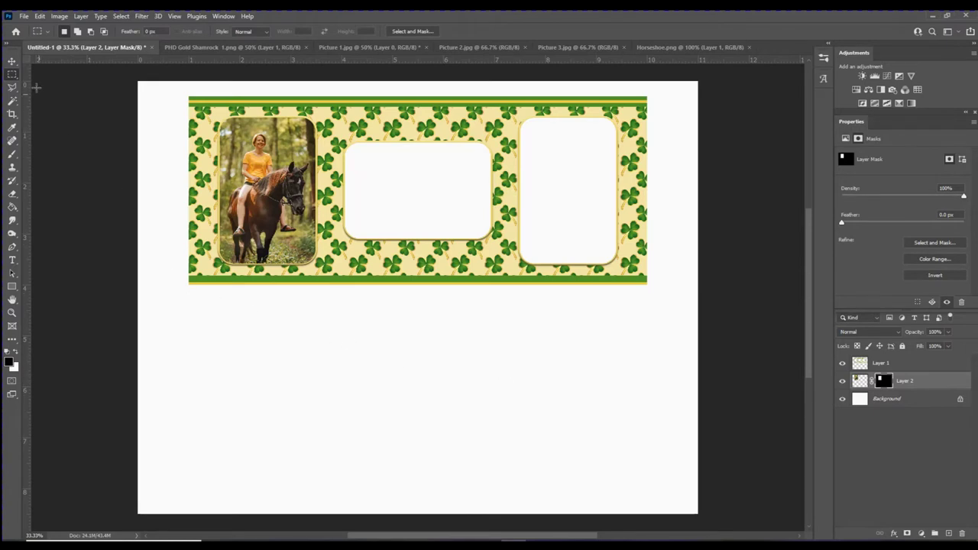
- Unlock the Picture 2 trail photo and bring it into the mug wrap's middle opening
{"action": "left_click", "coordinate": [13, 62]}
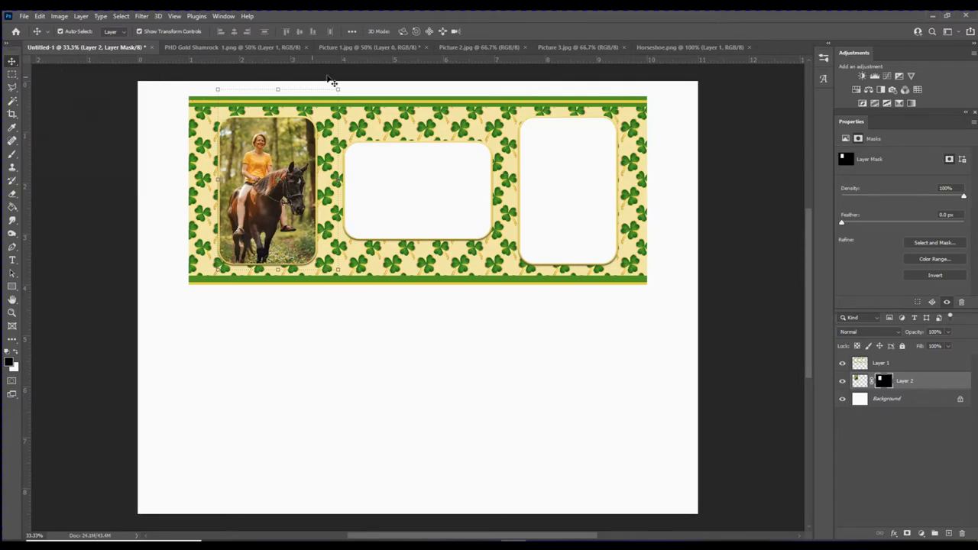
{"action": "left_click", "coordinate": [461, 47]}
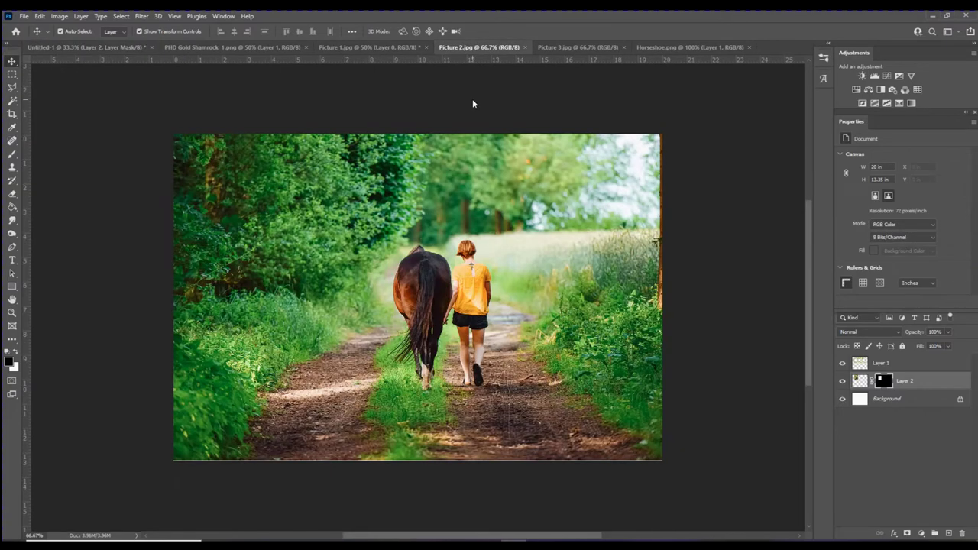
{"action": "left_click", "coordinate": [962, 365]}
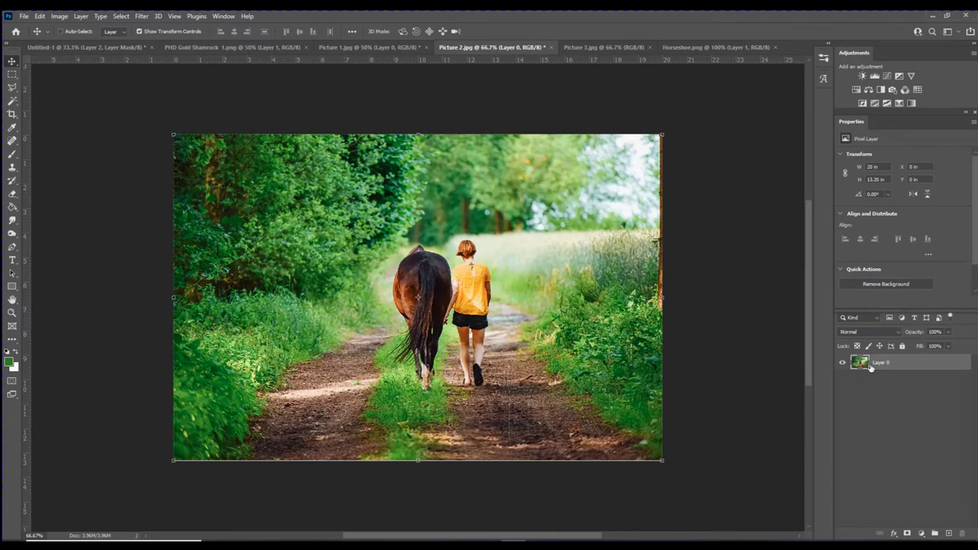
{"action": "left_click_drag", "start_coordinate": [869, 367], "coordinate": [330, 346]}
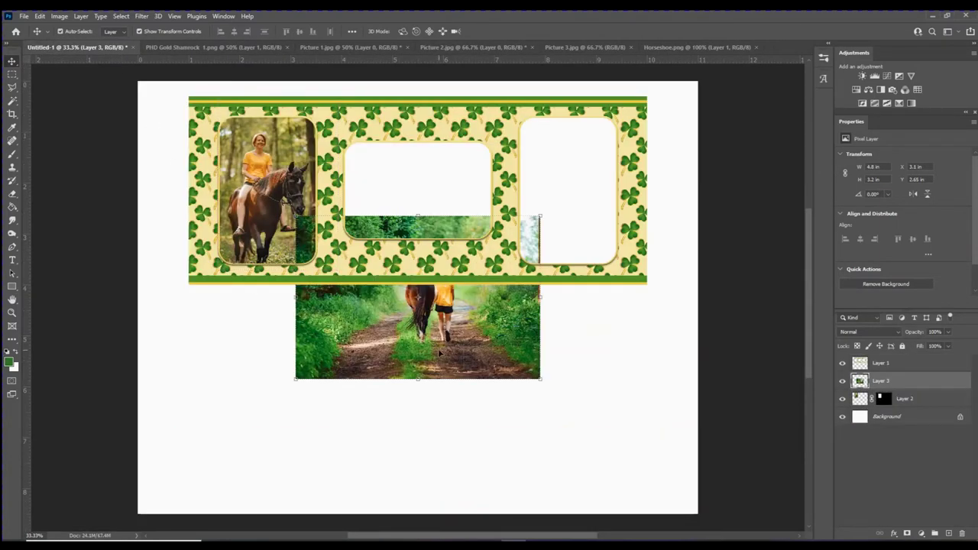
{"action": "left_click_drag", "start_coordinate": [440, 351], "coordinate": [419, 236]}
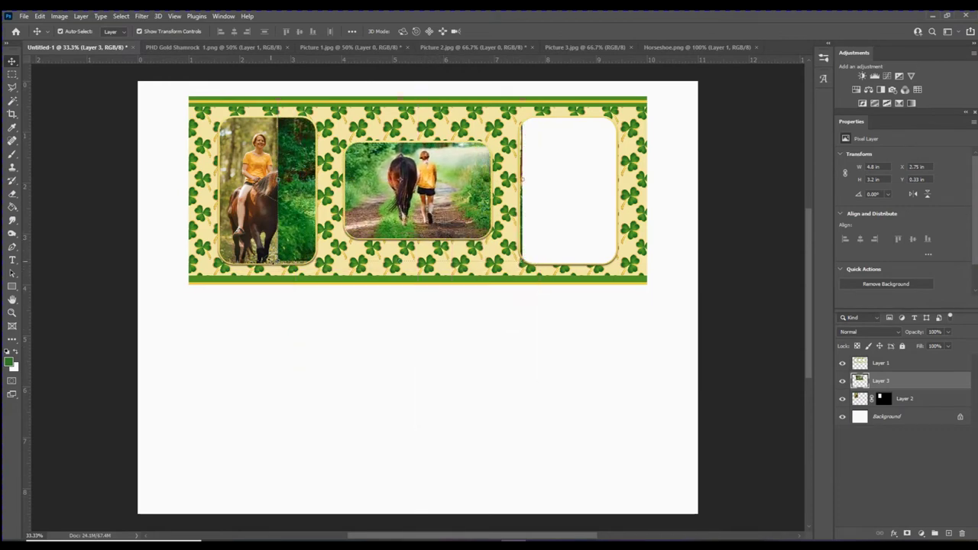
- Free-transform the trail photo smaller to fit the middle opening
{"action": "key", "text": "ctrl+t"}
{"action": "left_click_drag", "start_coordinate": [277, 262], "coordinate": [284, 257]}
{"action": "left_click_drag", "start_coordinate": [427, 209], "coordinate": [450, 218]}
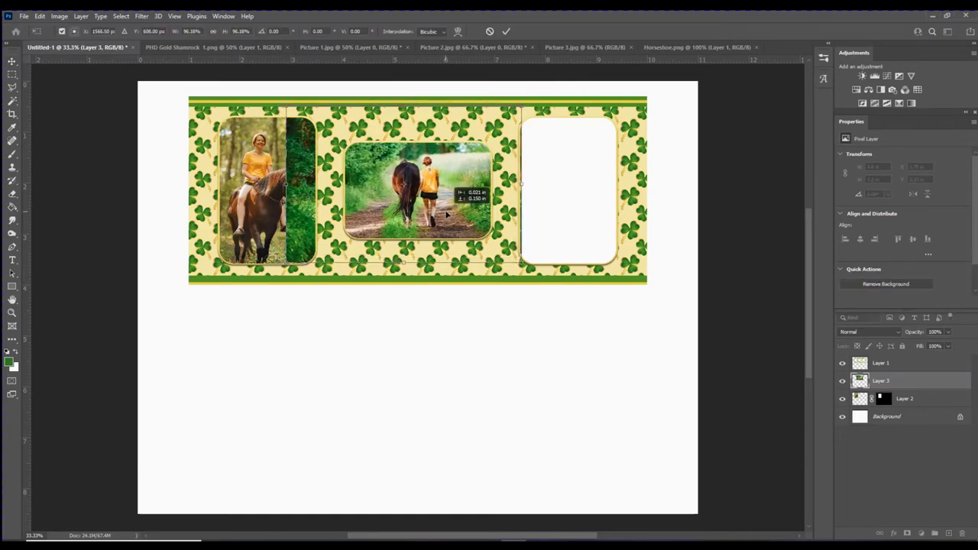
{"action": "left_click", "coordinate": [506, 30]}
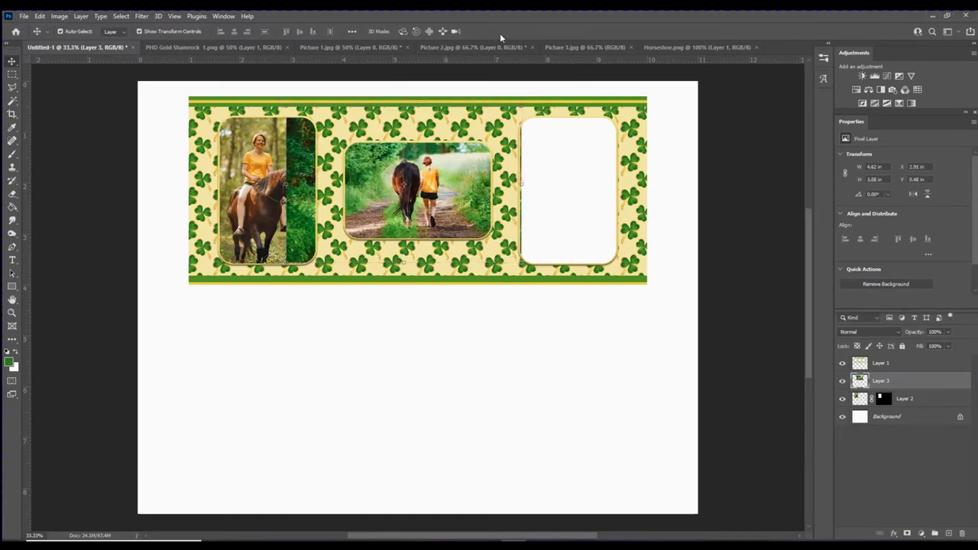
- Mask the trail photo to a rectangular selection of the middle opening
{"action": "left_click", "coordinate": [12, 74]}
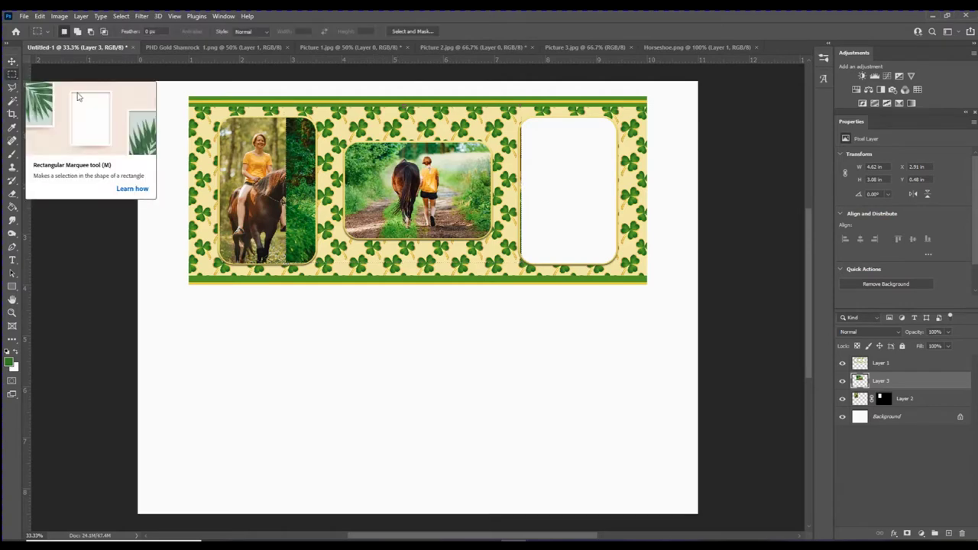
{"action": "left_click_drag", "start_coordinate": [337, 135], "coordinate": [502, 248]}
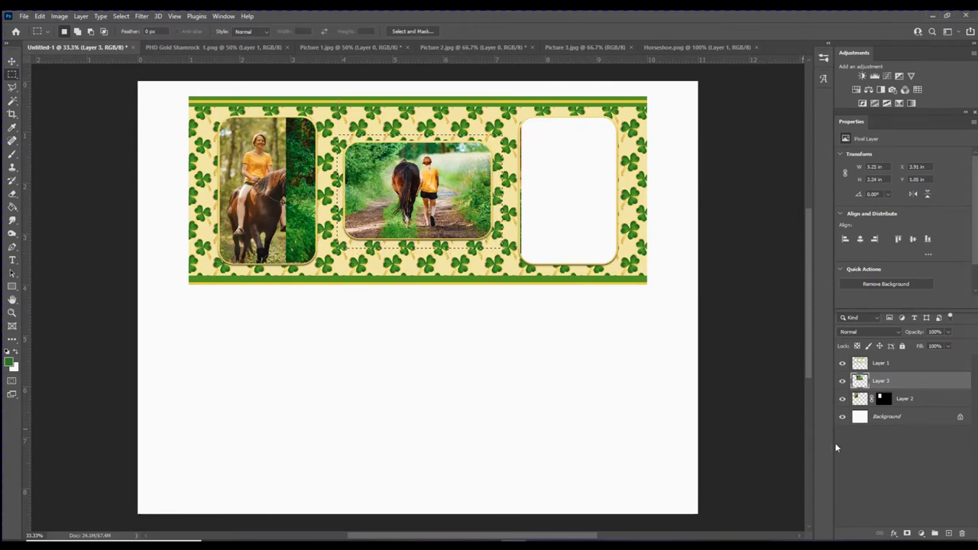
{"action": "left_click", "coordinate": [907, 534]}
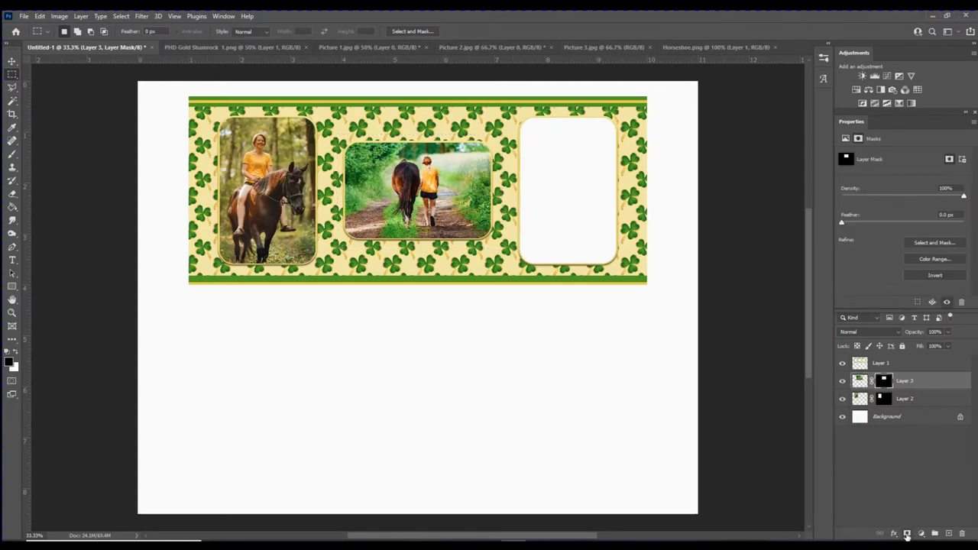
- Unlock the Picture 3 horse photo and copy it into the mug wrap
{"action": "left_click", "coordinate": [11, 62]}
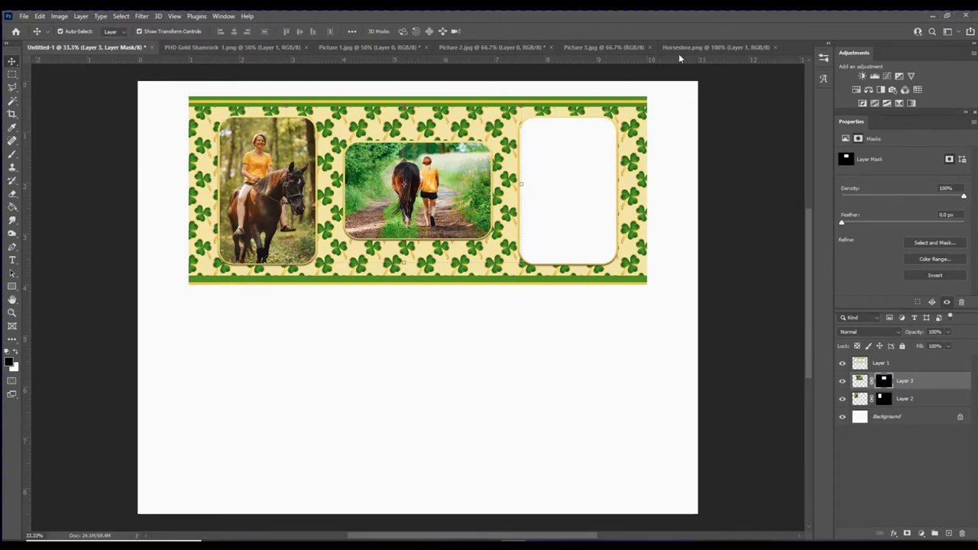
{"action": "left_click", "coordinate": [612, 48]}
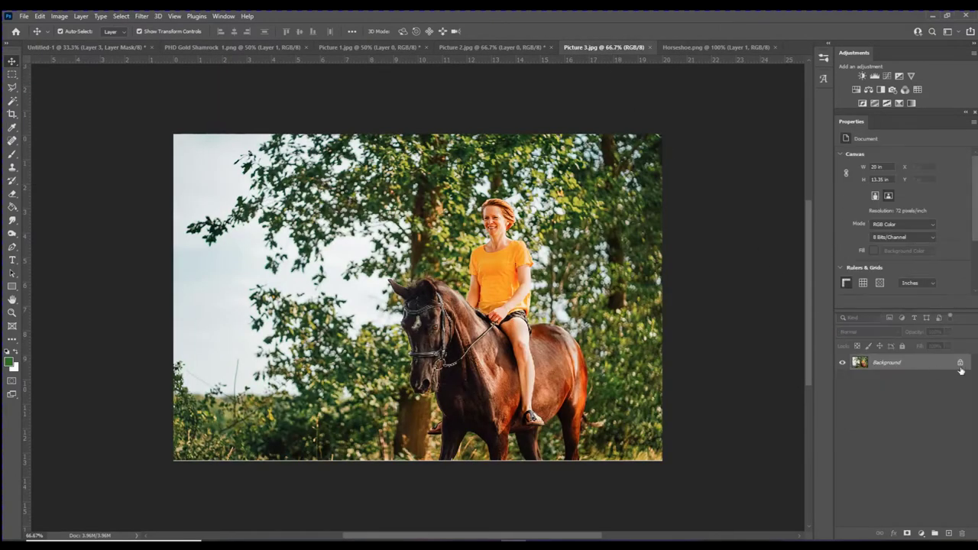
{"action": "left_click", "coordinate": [961, 364]}
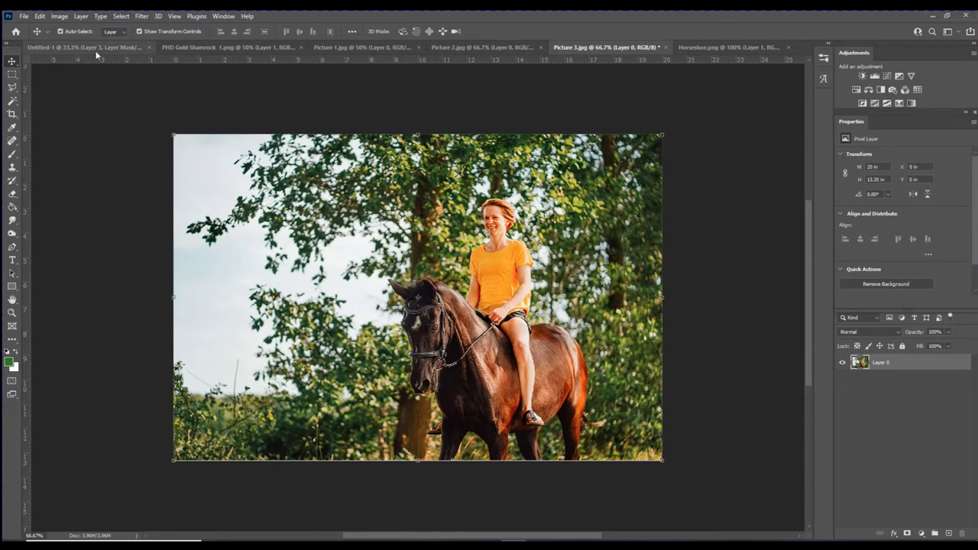
{"action": "left_click_drag", "start_coordinate": [95, 53], "coordinate": [322, 234]}
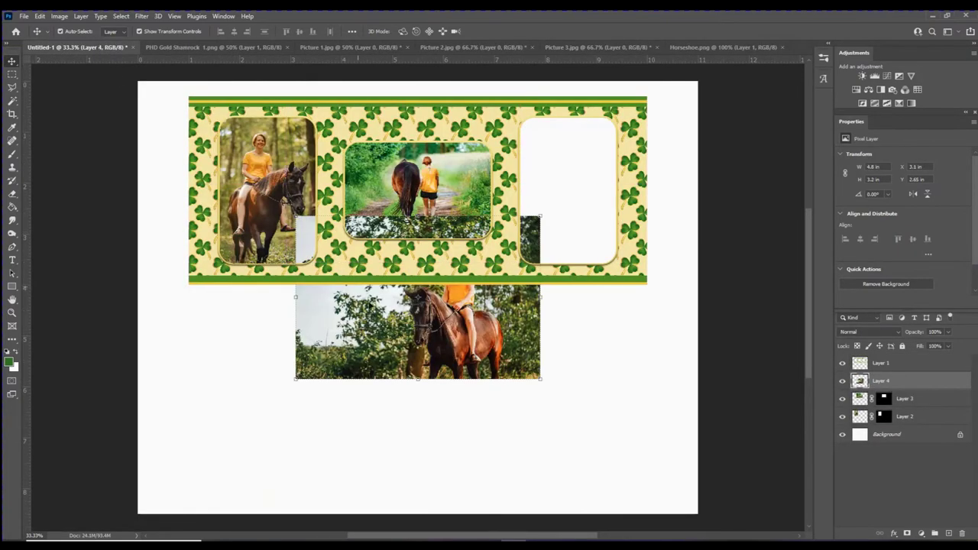
- Scale the photo to 91.25% and position it in the right frame opening
{"action": "left_click_drag", "start_coordinate": [403, 345], "coordinate": [521, 231]}
{"action": "left_click_drag", "start_coordinate": [408, 97], "coordinate": [439, 116]}
{"action": "left_click_drag", "start_coordinate": [556, 184], "coordinate": [555, 187]}
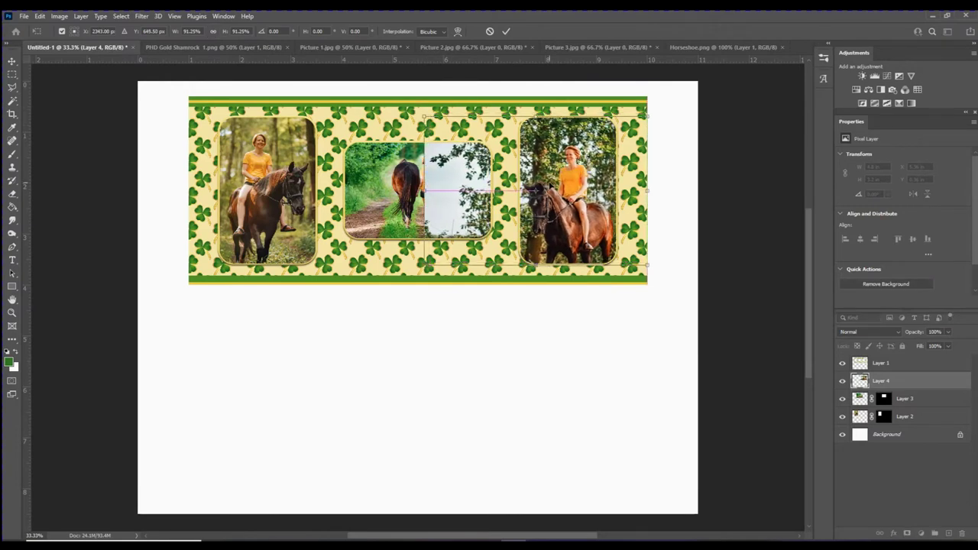
{"action": "left_click", "coordinate": [506, 31]}
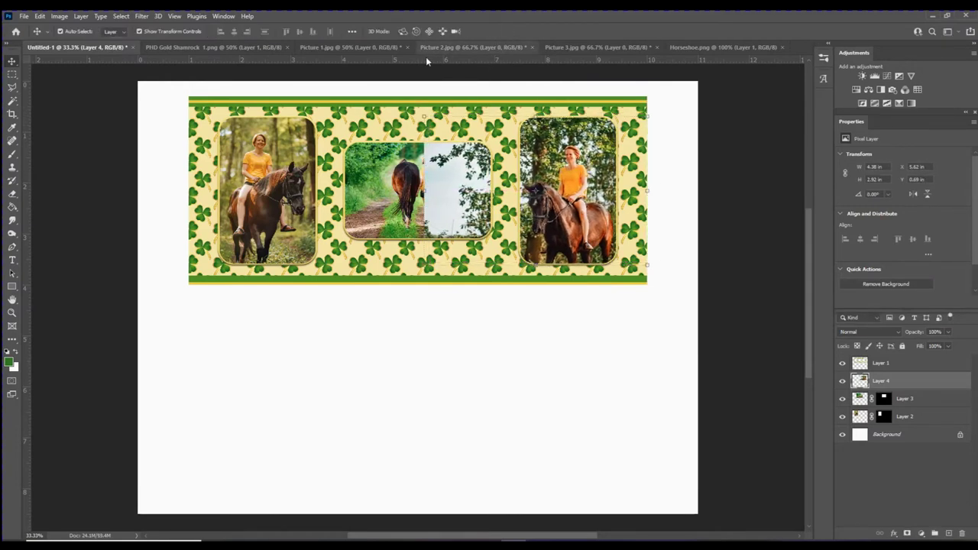
- Mask Layer 4 to a rectangular selection of the right frame opening
{"action": "left_click", "coordinate": [11, 75]}
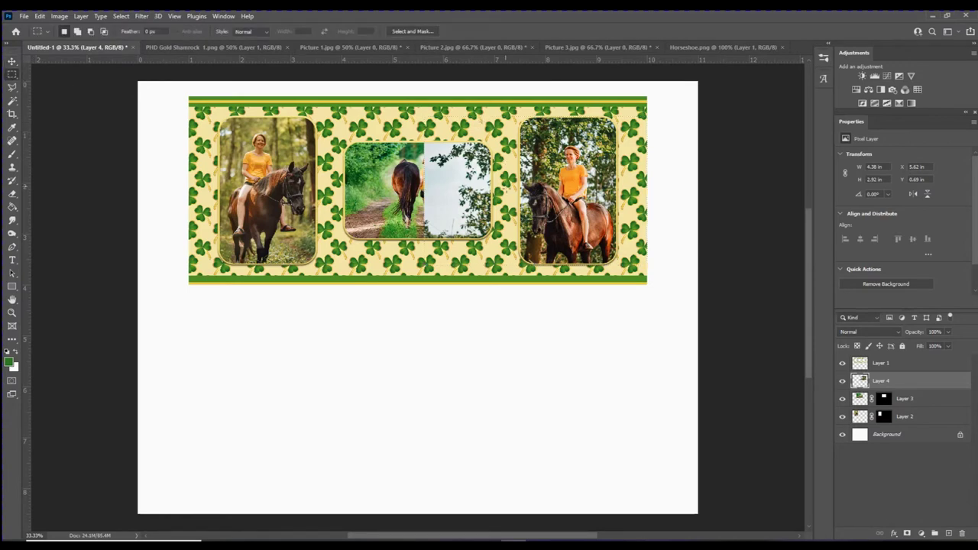
{"action": "left_click_drag", "start_coordinate": [512, 115], "coordinate": [623, 266]}
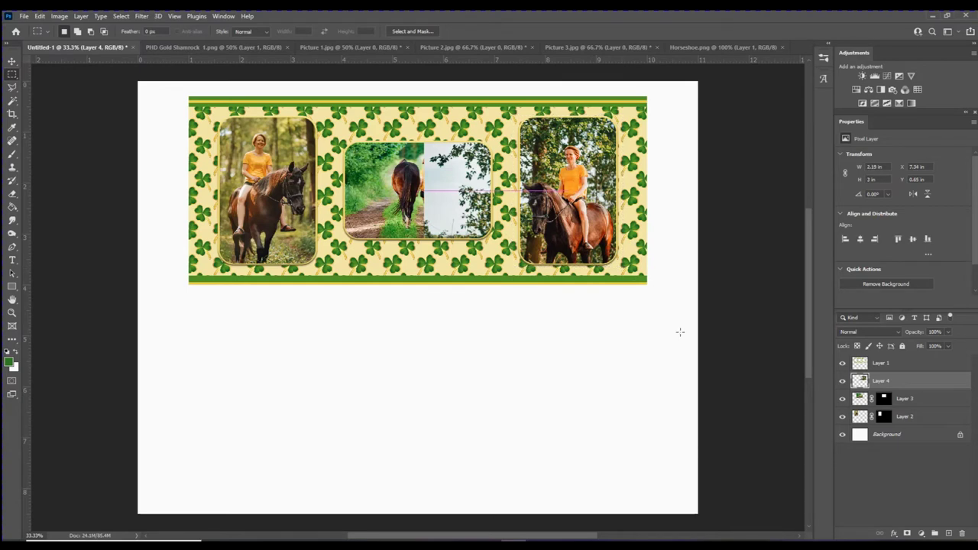
{"action": "left_click", "coordinate": [908, 534]}
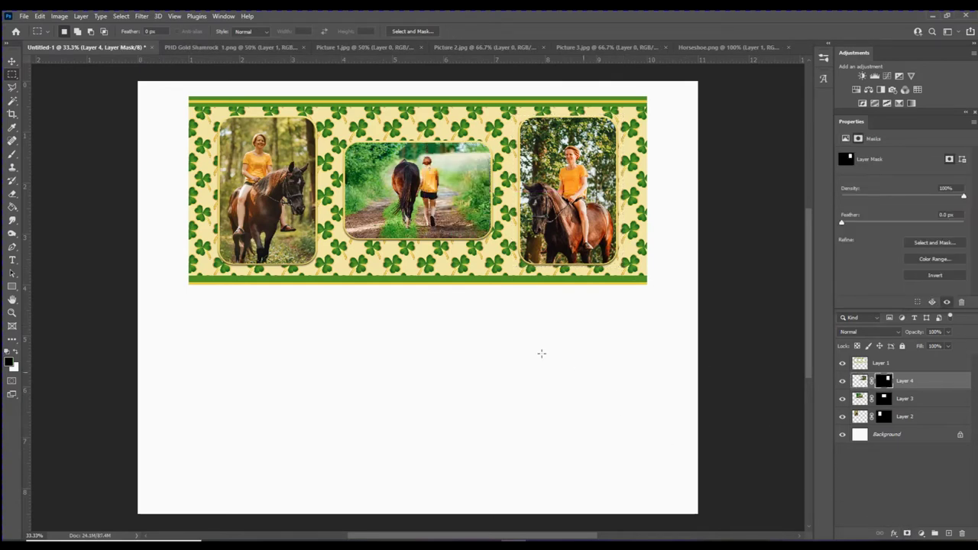
{"action": "left_click", "coordinate": [12, 62]}
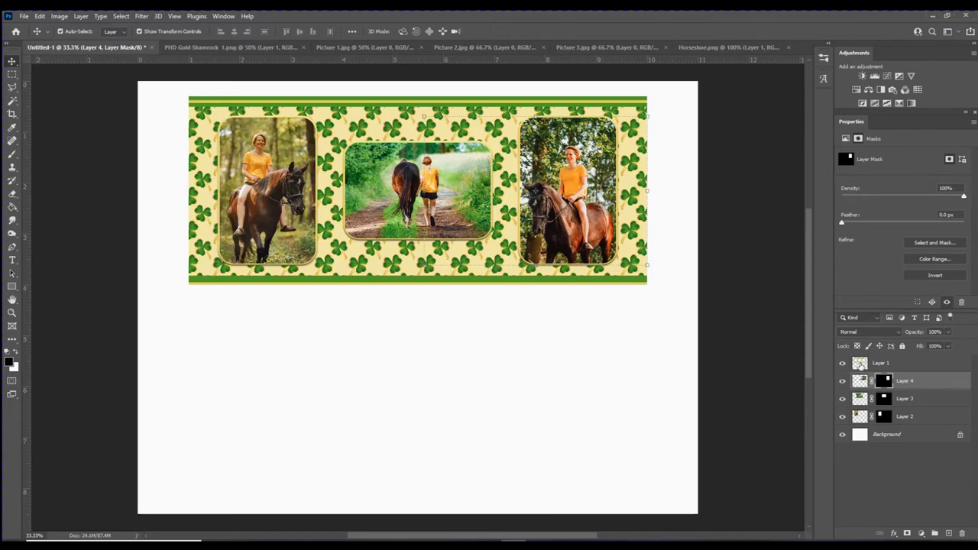
{"action": "left_click", "coordinate": [861, 364]}
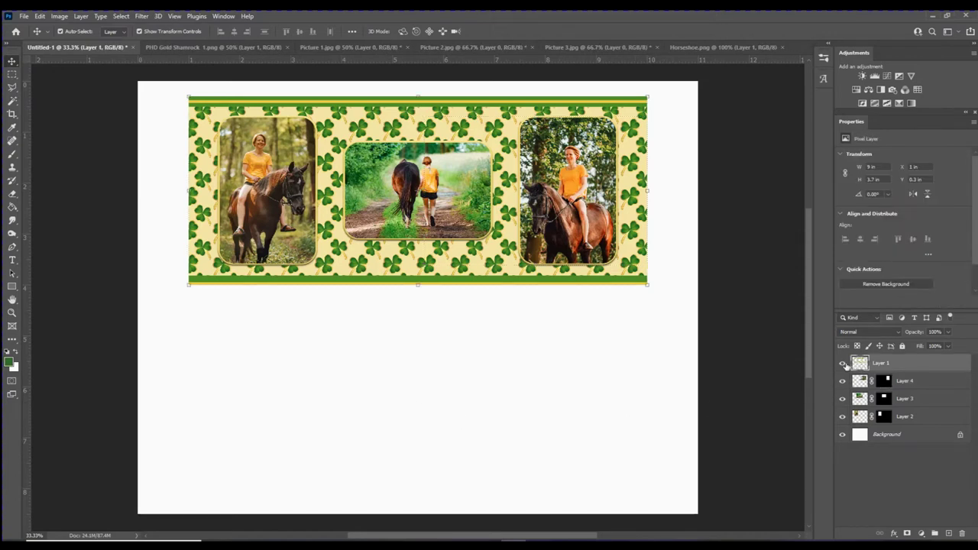
{"action": "left_click", "coordinate": [843, 364]}
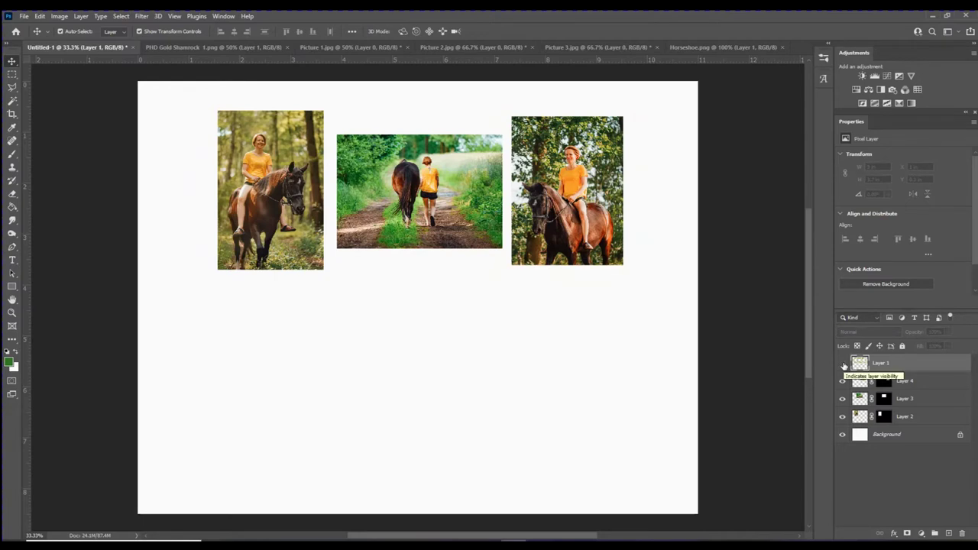
{"action": "left_click", "coordinate": [843, 363]}
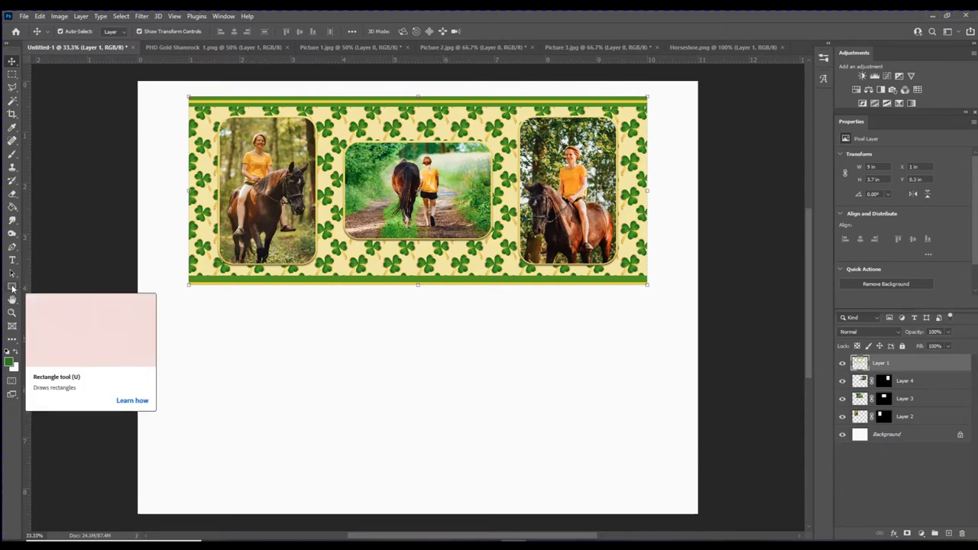
- Draw a white 2.88 x 0.4 in rectangle with 10 px corners atop the middle photo
{"action": "left_click", "coordinate": [11, 288]}
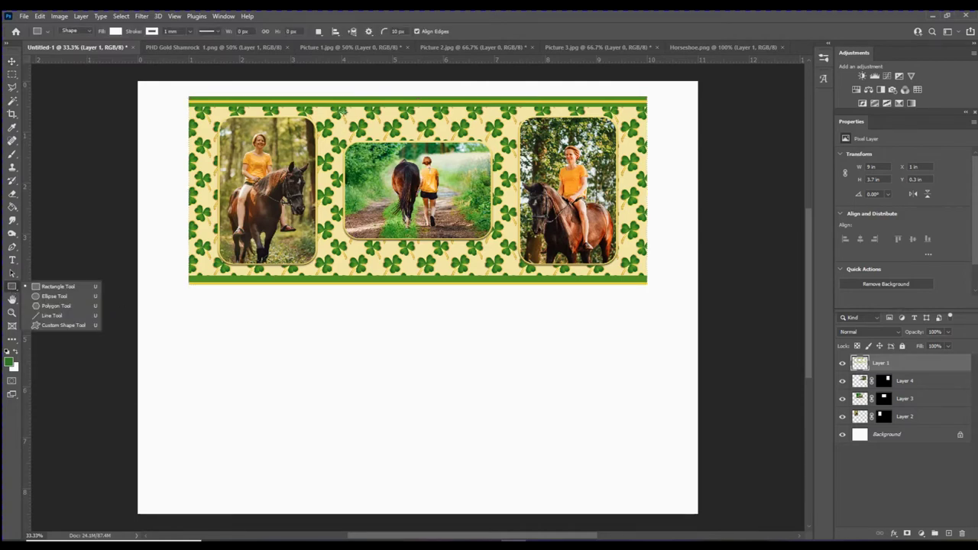
{"action": "left_click_drag", "start_coordinate": [345, 113], "coordinate": [491, 135]}
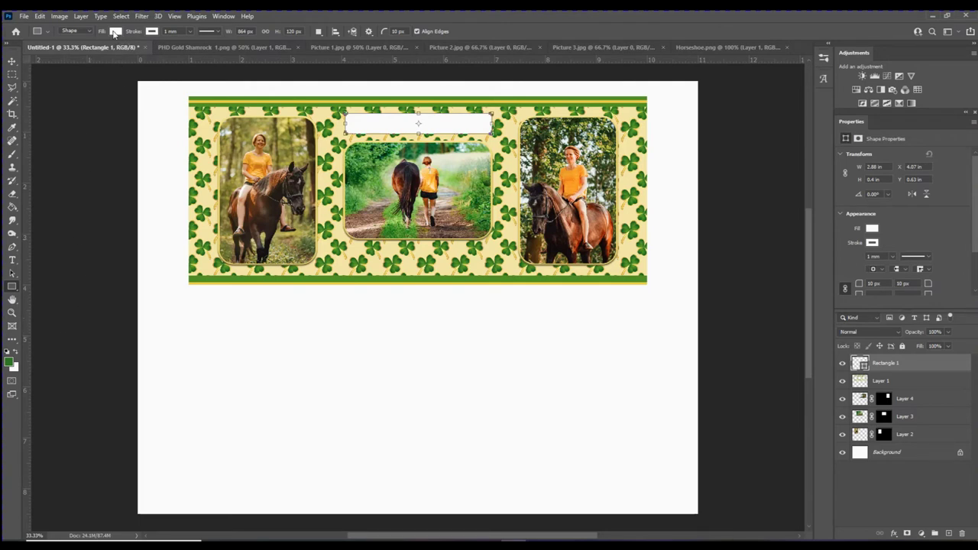
{"action": "left_click", "coordinate": [116, 32]}
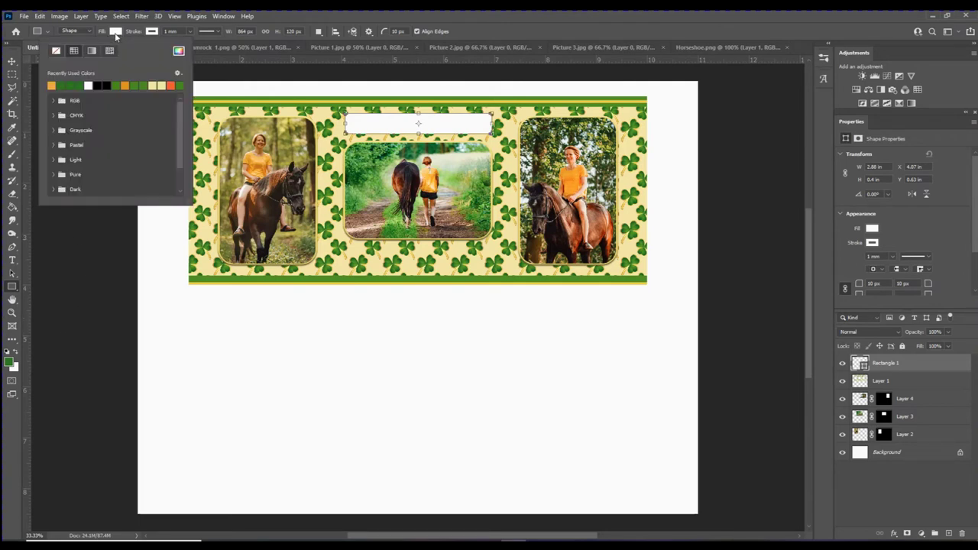
{"action": "left_click", "coordinate": [116, 33]}
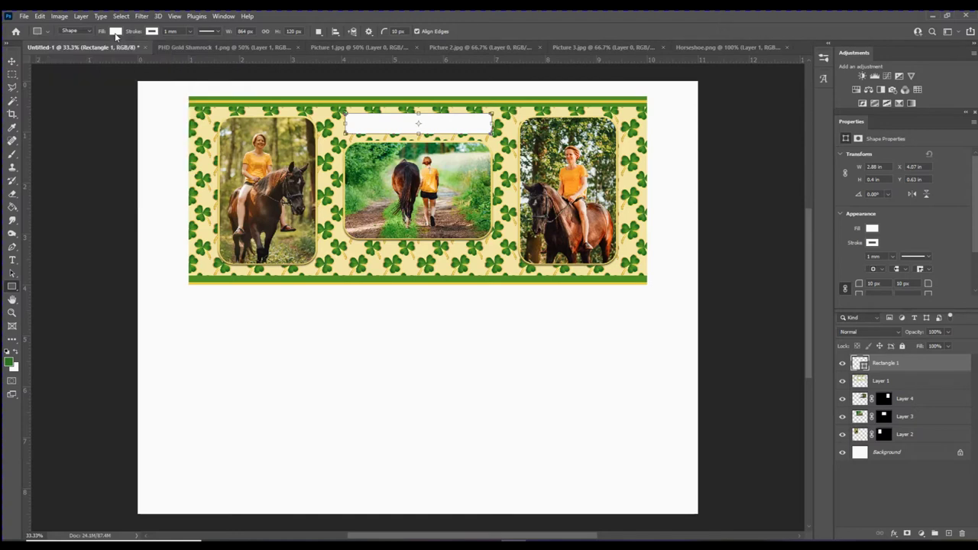
- Type the title 'Jenna Out For A Ride' in green 60 px Alexander Quill inside the rectangle
{"action": "left_click", "coordinate": [12, 261]}
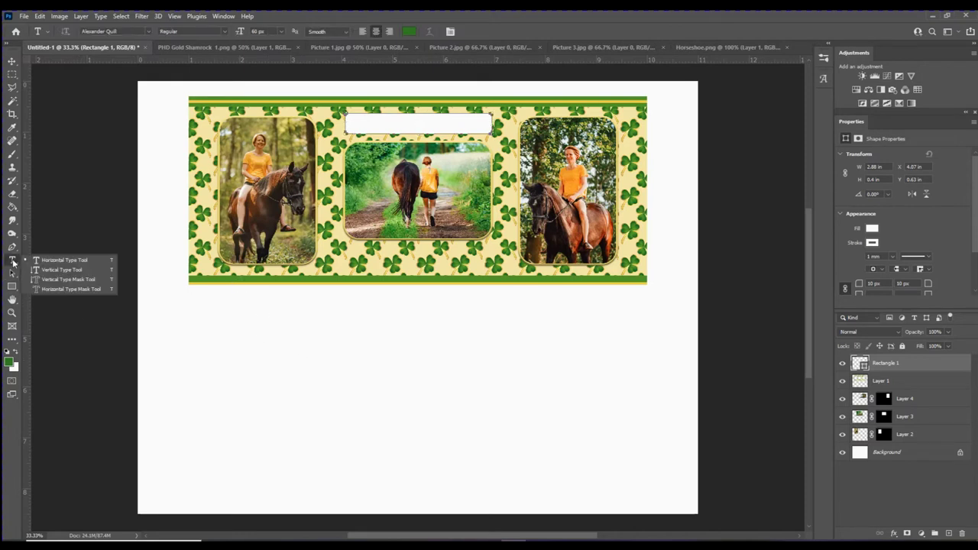
{"action": "left_click", "coordinate": [403, 123]}
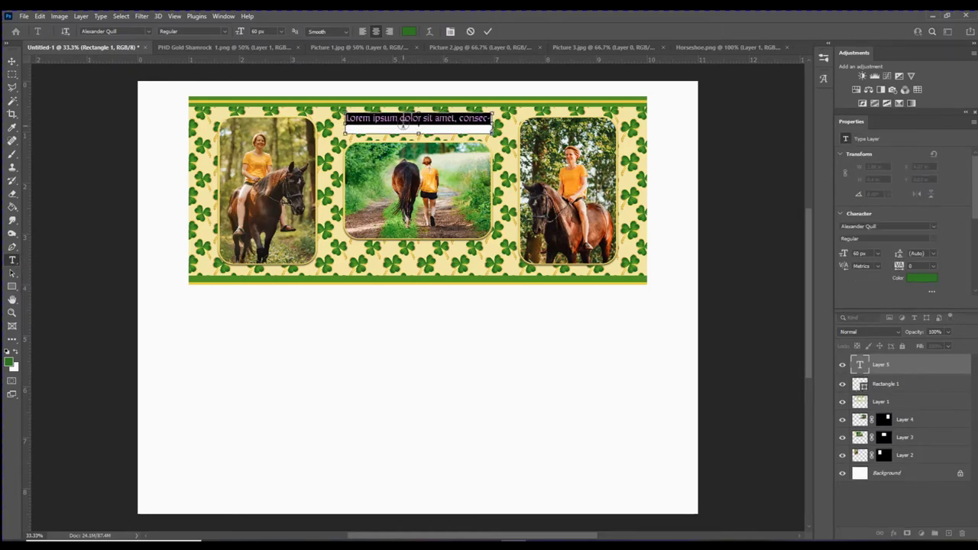
{"action": "key", "text": "BackSpace"}
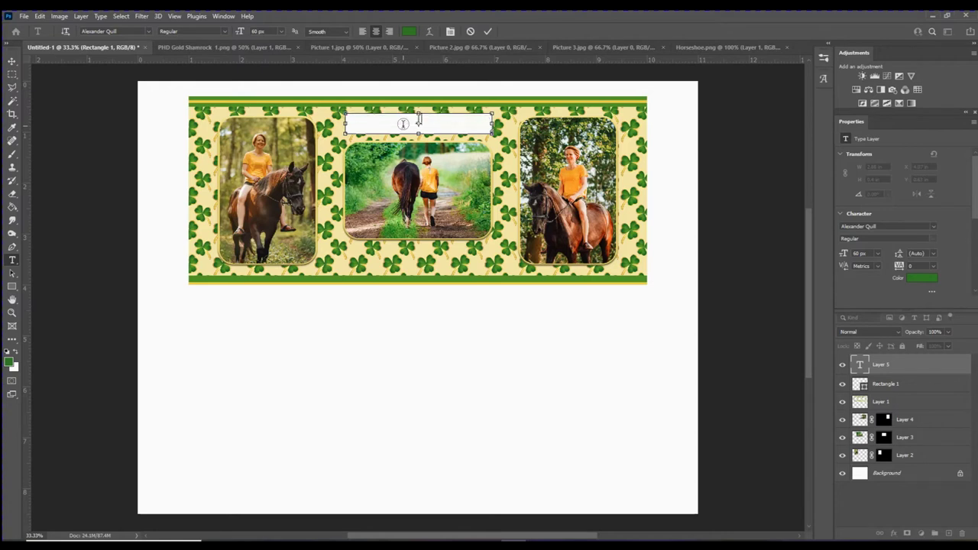
{"action": "type", "text": "Jenna"}
{"action": "type", "text": " C"}
{"action": "type", "text": "ut For"}
{"action": "type", "text": " A Ride"}
{"action": "left_click", "coordinate": [489, 32]}
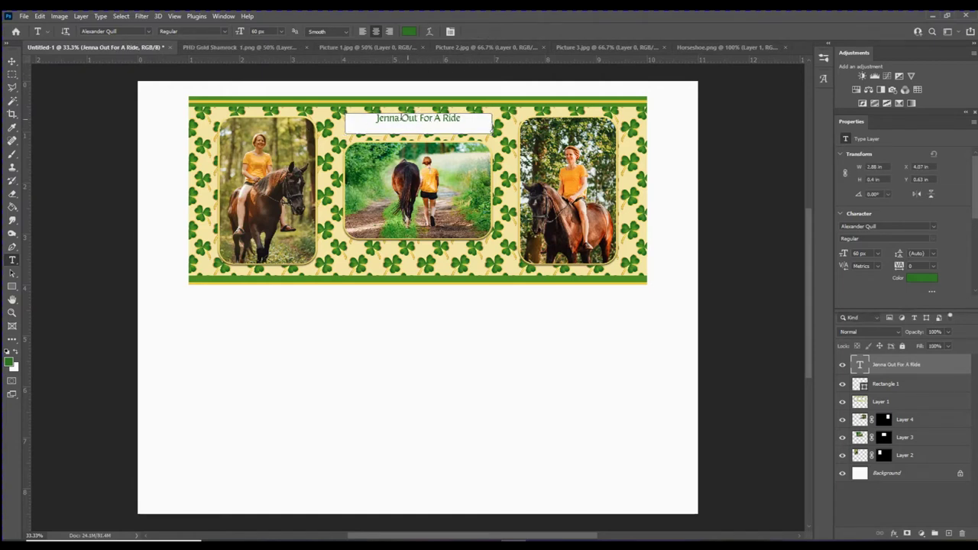
- Nudge the title slightly lower so it sits centred on the white rectangle
{"action": "left_click", "coordinate": [12, 61]}
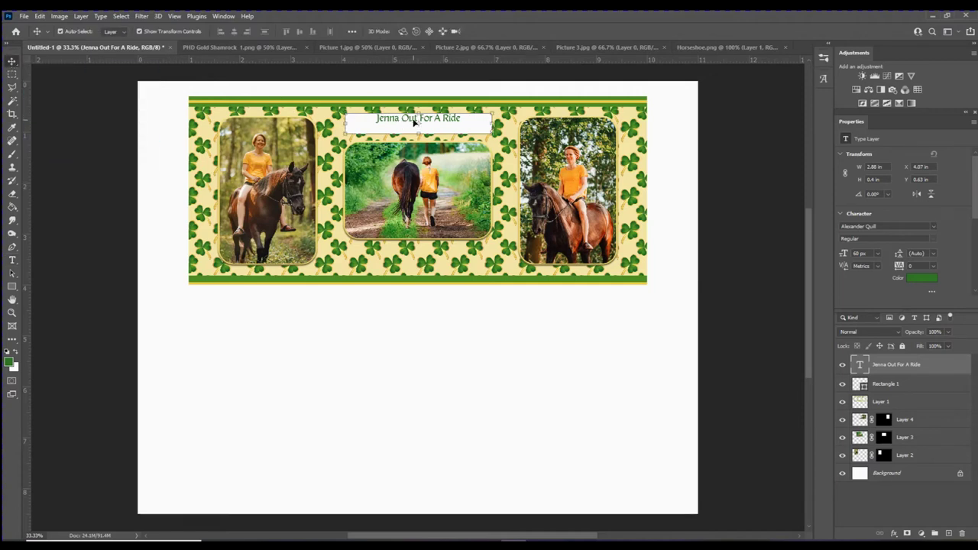
{"action": "left_click_drag", "start_coordinate": [414, 119], "coordinate": [414, 128]}
{"action": "key", "text": "Down"}
{"action": "key", "text": "Down"}
{"action": "key", "text": "Down"}
{"action": "key", "text": "Down"}
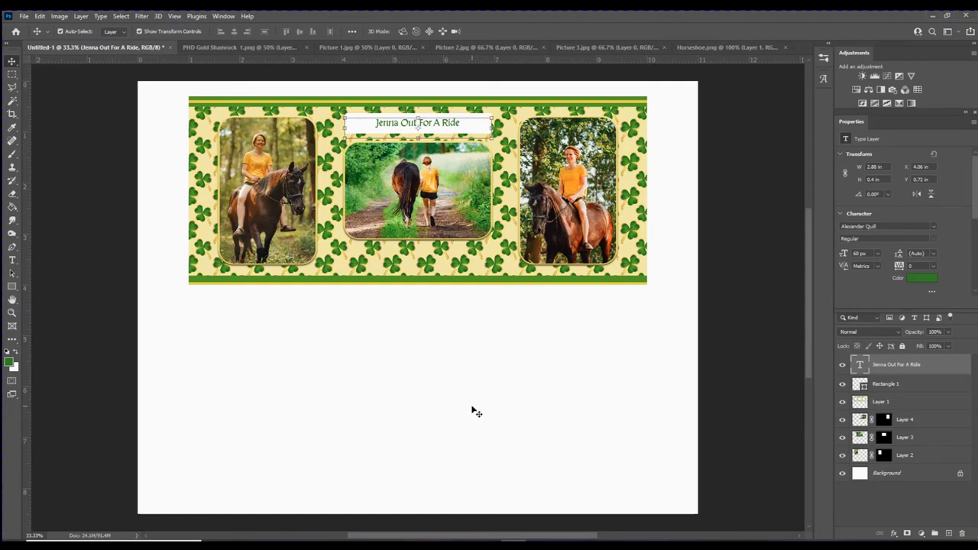
{"action": "left_click", "coordinate": [448, 364]}
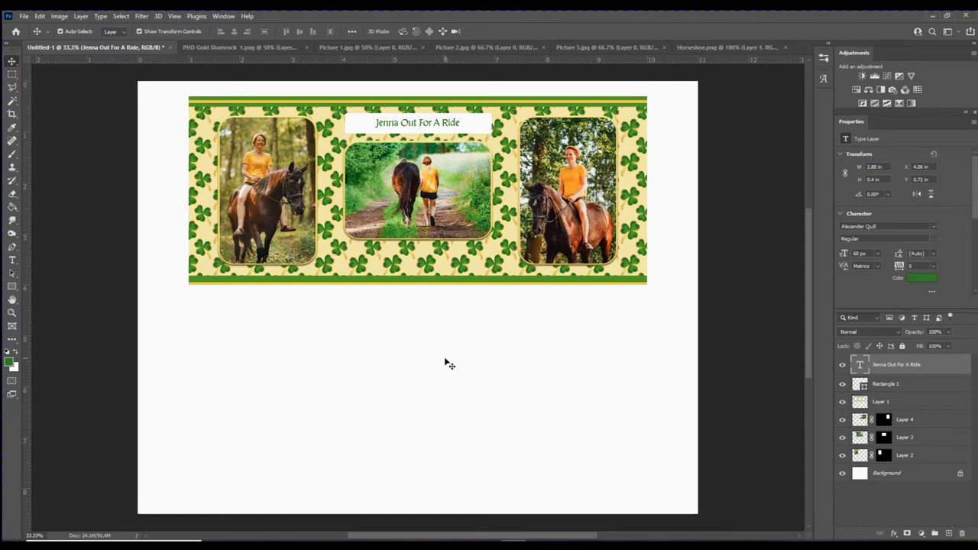
- Give the white title rectangle a Drop Shadow and Bevel & Emboss layer style
{"action": "left_click", "coordinate": [861, 385]}
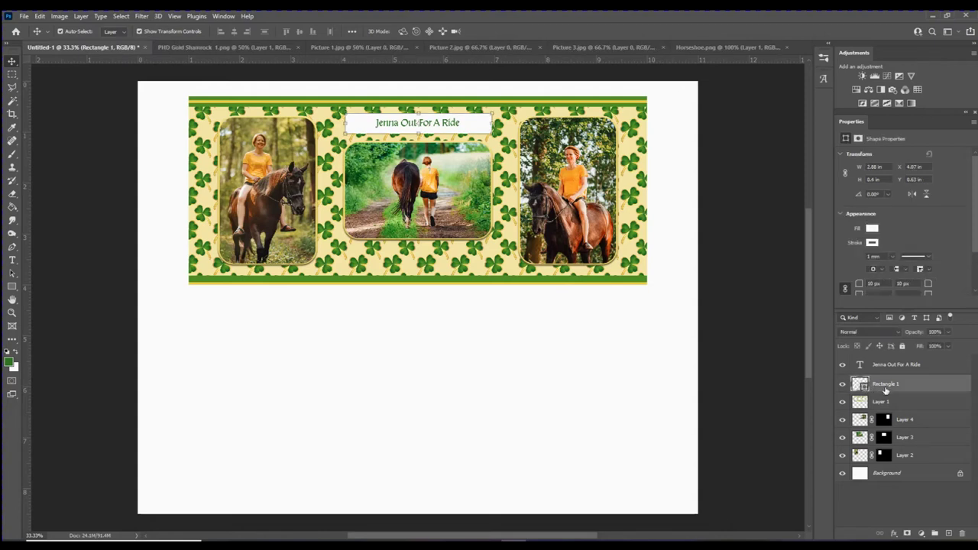
{"action": "double_click", "coordinate": [966, 385]}
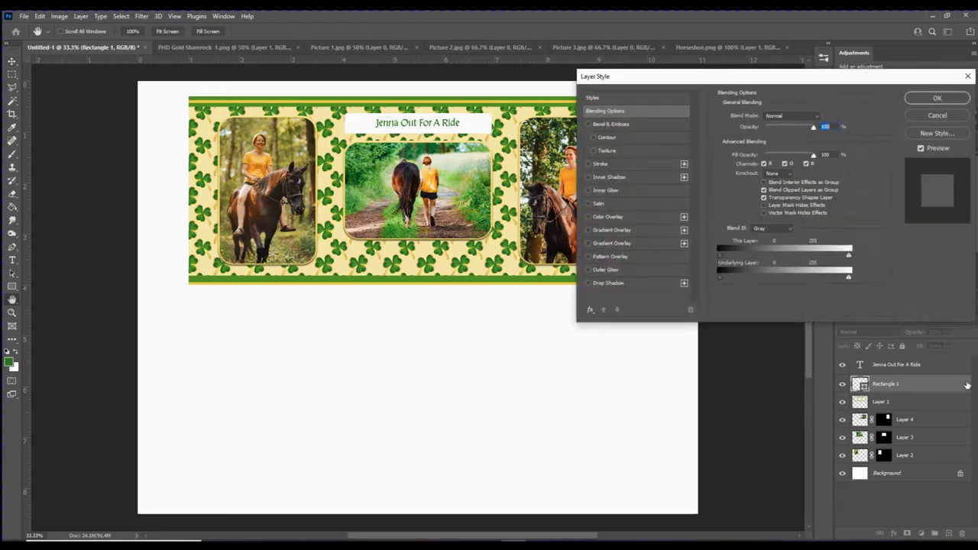
{"action": "left_click", "coordinate": [617, 283]}
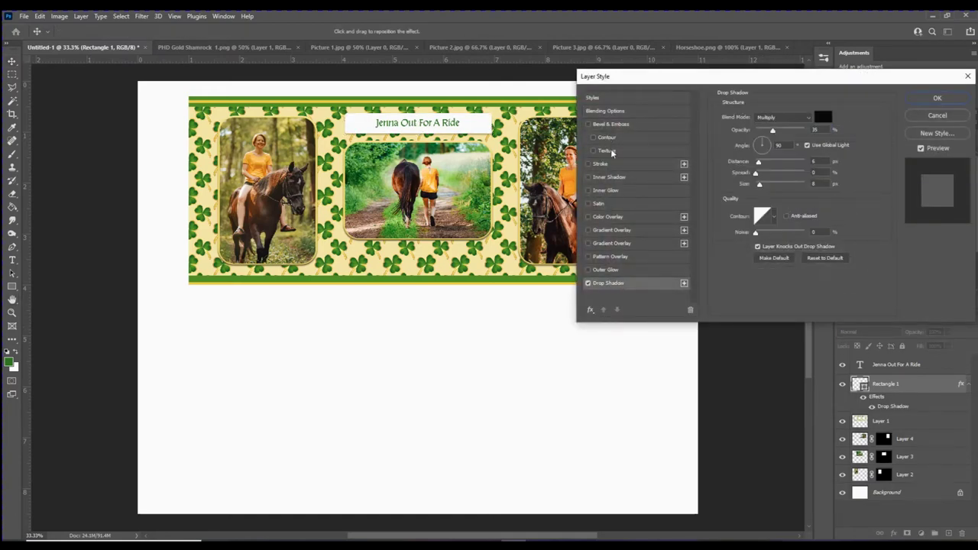
{"action": "left_click", "coordinate": [599, 127]}
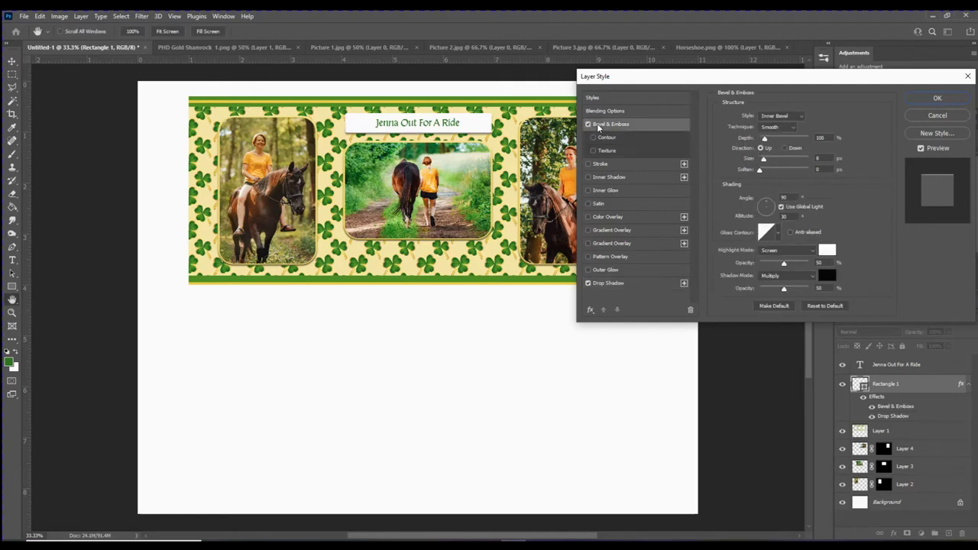
- Add a 16 px centred stroke in orange sampled from the rider's shirt
{"action": "left_click", "coordinate": [600, 164]}
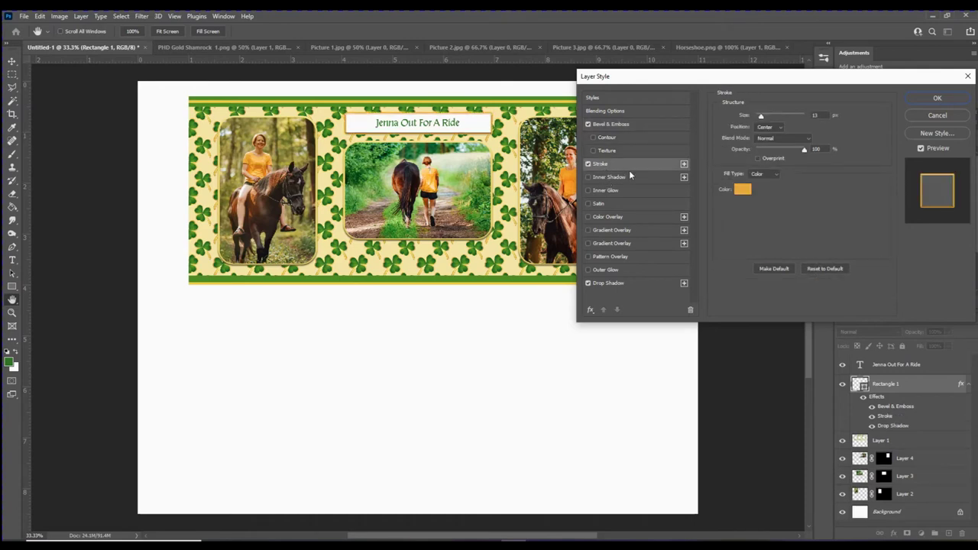
{"action": "left_click", "coordinate": [742, 190]}
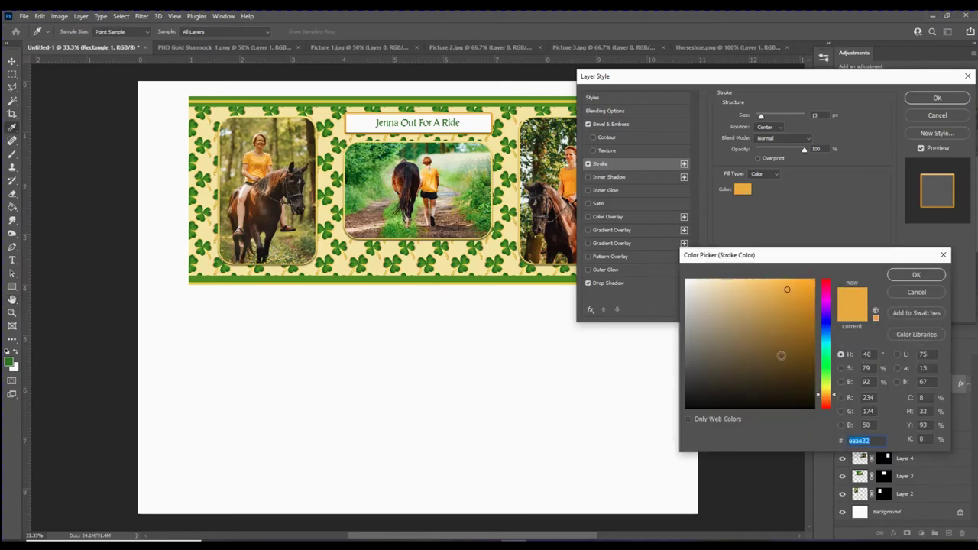
{"action": "left_click", "coordinate": [478, 245]}
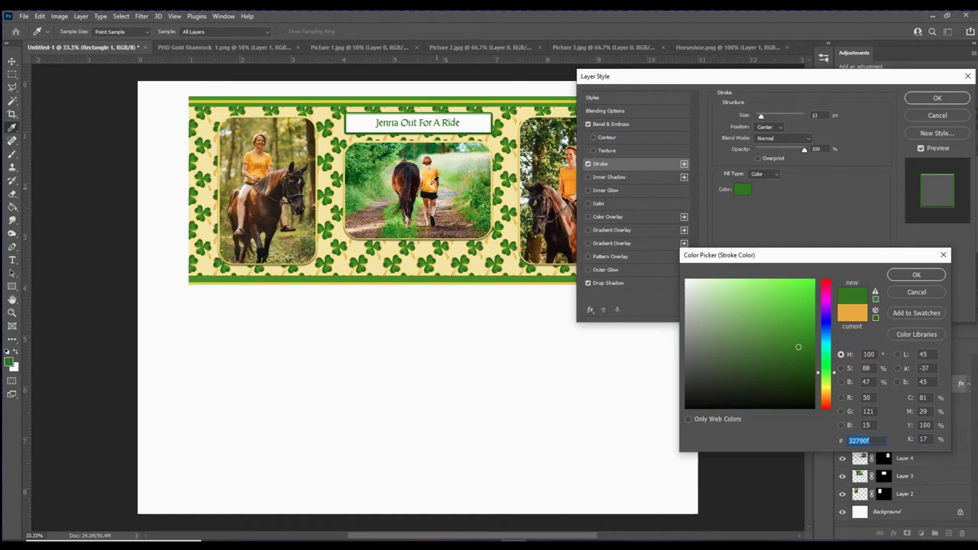
{"action": "left_click", "coordinate": [254, 165]}
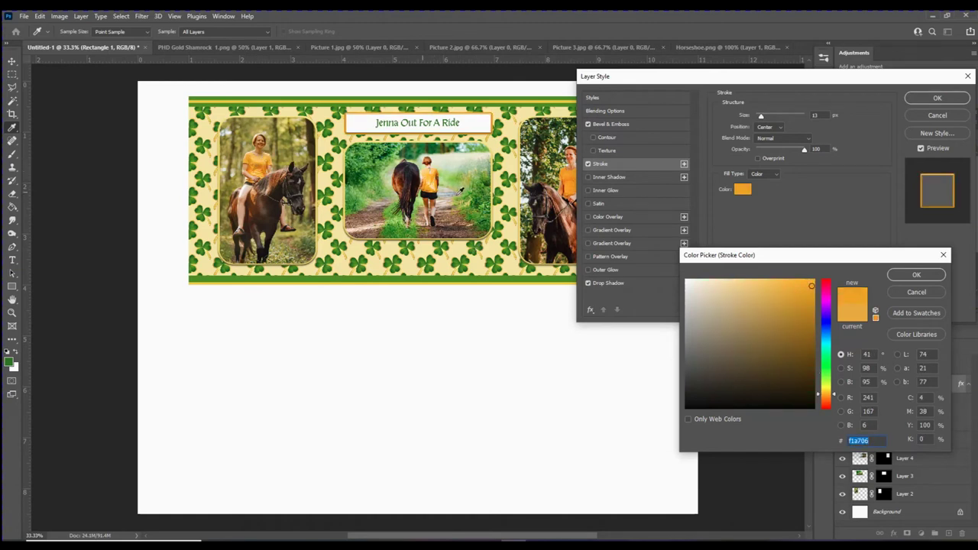
{"action": "left_click", "coordinate": [917, 275]}
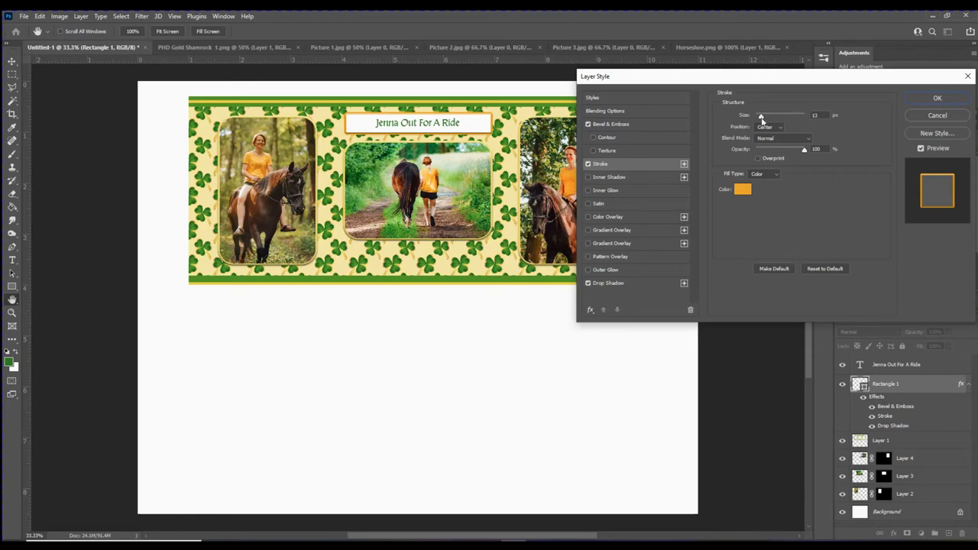
{"action": "mouse_move", "coordinate": [761, 117]}
{"action": "left_mouse_down"}
{"action": "mouse_move", "coordinate": [768, 114]}
{"action": "mouse_move", "coordinate": [761, 119]}
{"action": "left_mouse_up"}
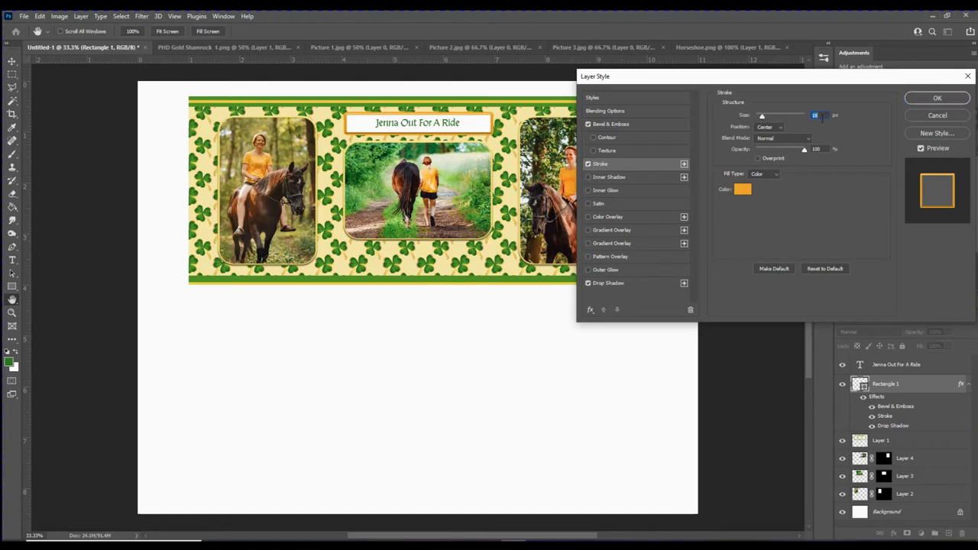
{"action": "left_click", "coordinate": [933, 98]}
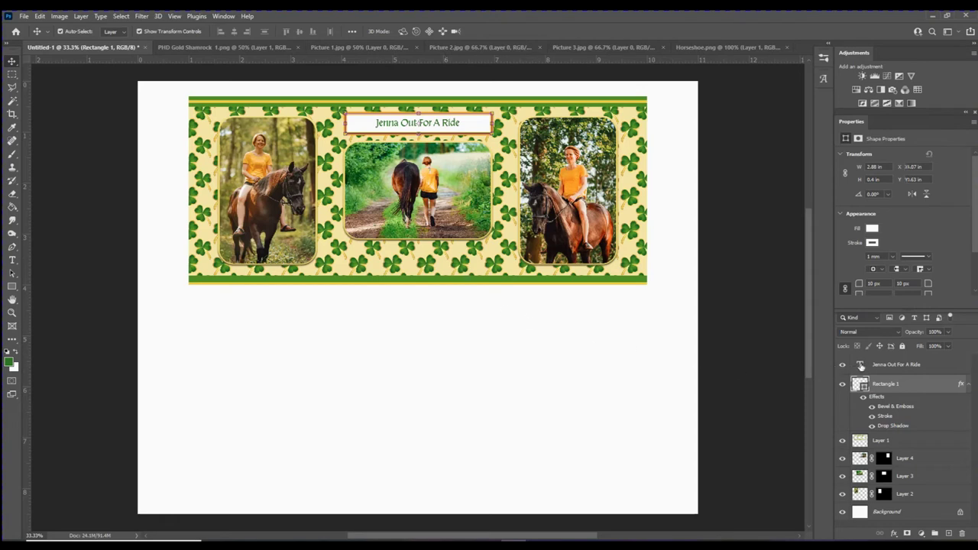
- Copy the Horseshoe.png clipart into the mug wrap as Layer 5
{"action": "left_click", "coordinate": [863, 367]}
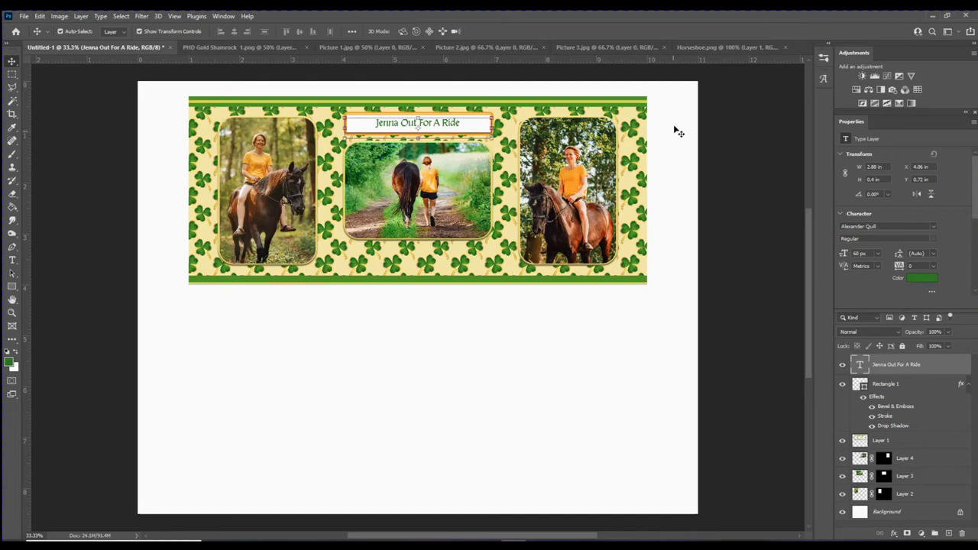
{"action": "left_click", "coordinate": [692, 45]}
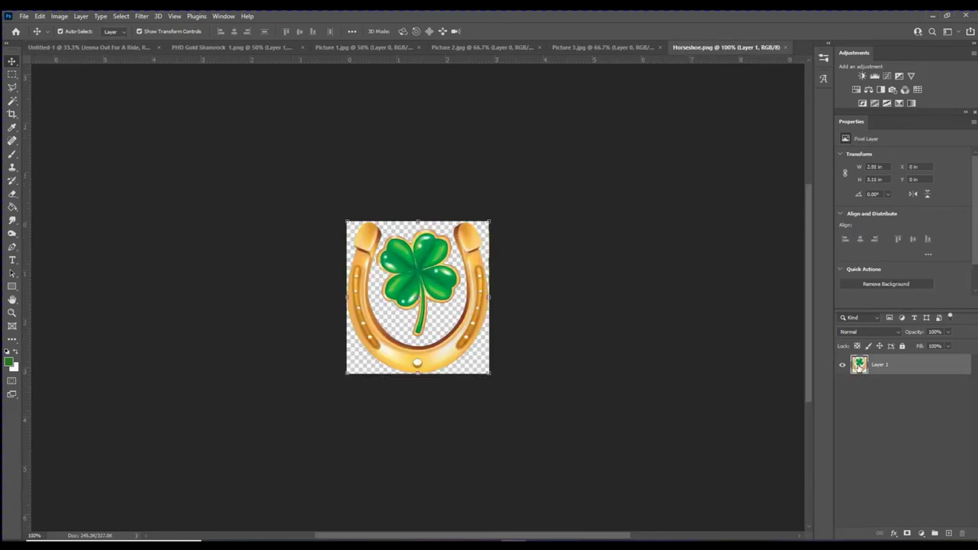
{"action": "left_click_drag", "start_coordinate": [78, 48], "coordinate": [353, 252]}
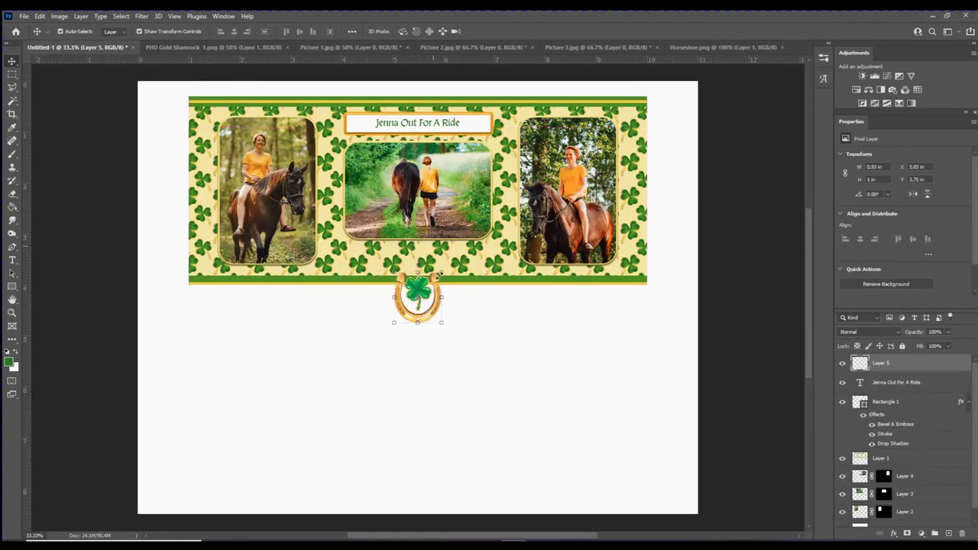
{"action": "scroll", "coordinate": [412, 306], "scroll_direction": "up", "scroll_amount": 5}
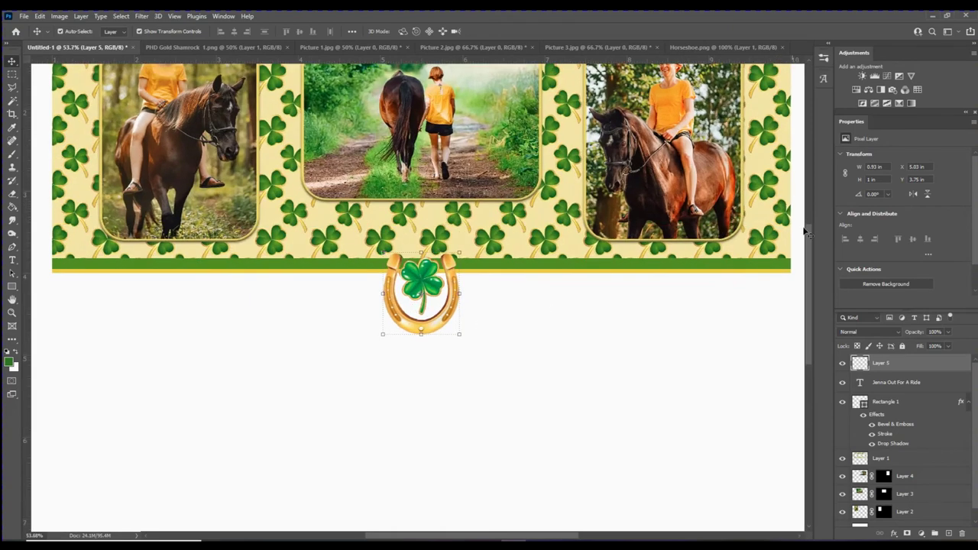
{"action": "left_click_drag", "start_coordinate": [808, 285], "coordinate": [809, 242]}
- Shrink the horseshoe and place it against the right end of the title box
{"action": "key", "text": "ctrl+t"}
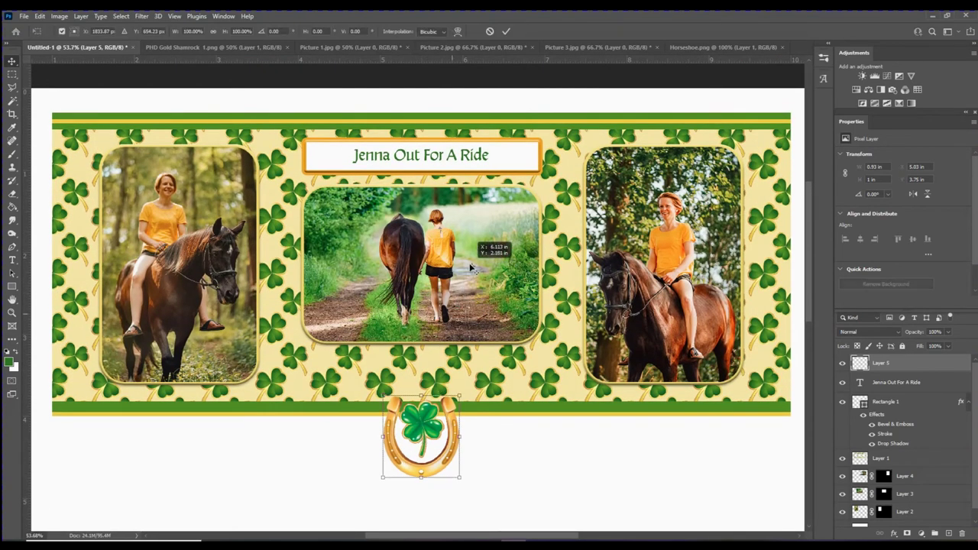
{"action": "left_click_drag", "start_coordinate": [425, 451], "coordinate": [513, 200]}
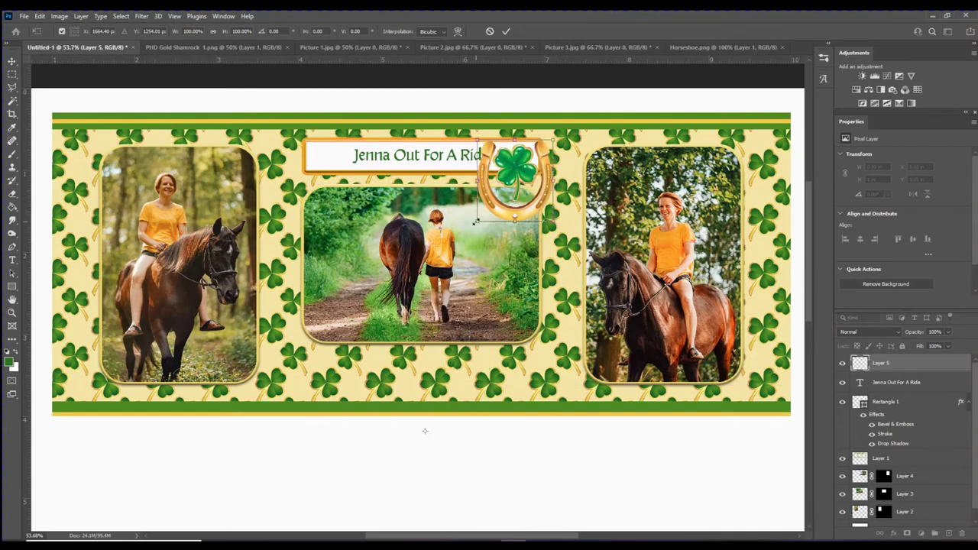
{"action": "left_click_drag", "start_coordinate": [475, 222], "coordinate": [494, 191]}
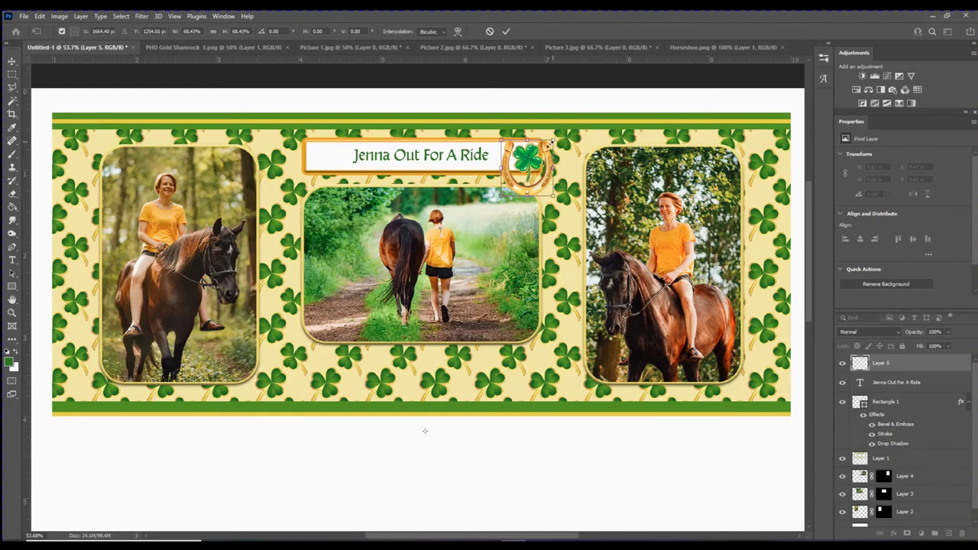
{"action": "left_click_drag", "start_coordinate": [551, 142], "coordinate": [516, 177]}
{"action": "left_click", "coordinate": [504, 32]}
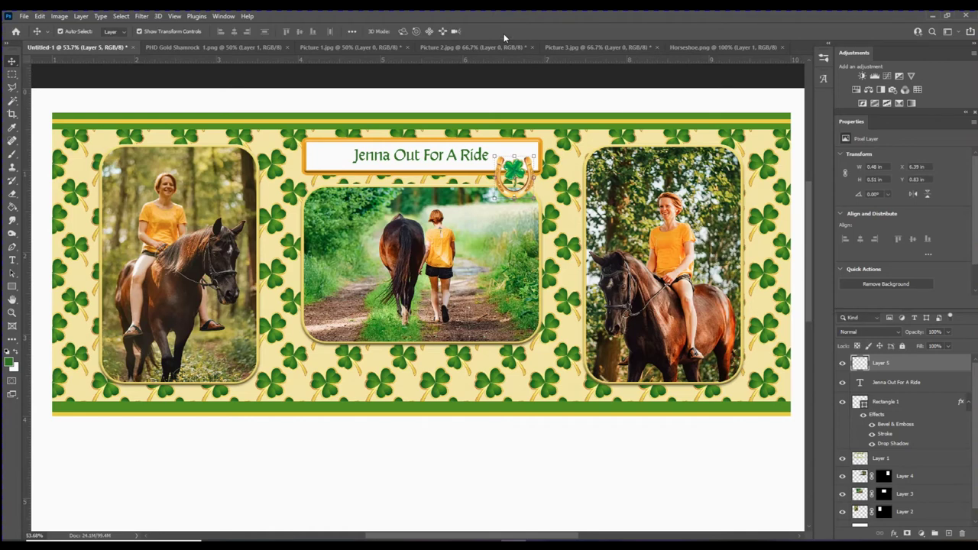
- Give the Layer 5 horseshoe clipart Drop Shadow and Bevel & Emboss effects
{"action": "double_click", "coordinate": [966, 366]}
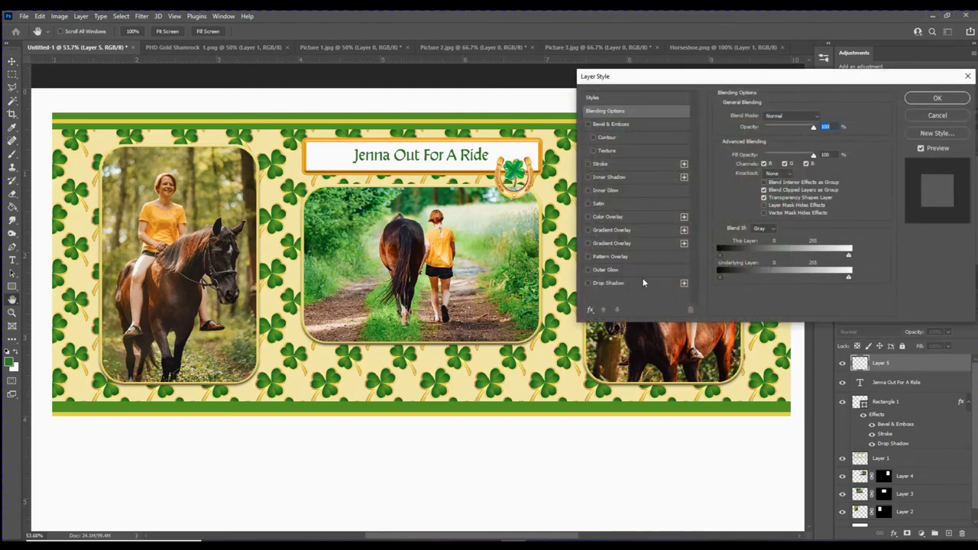
{"action": "left_click", "coordinate": [619, 283]}
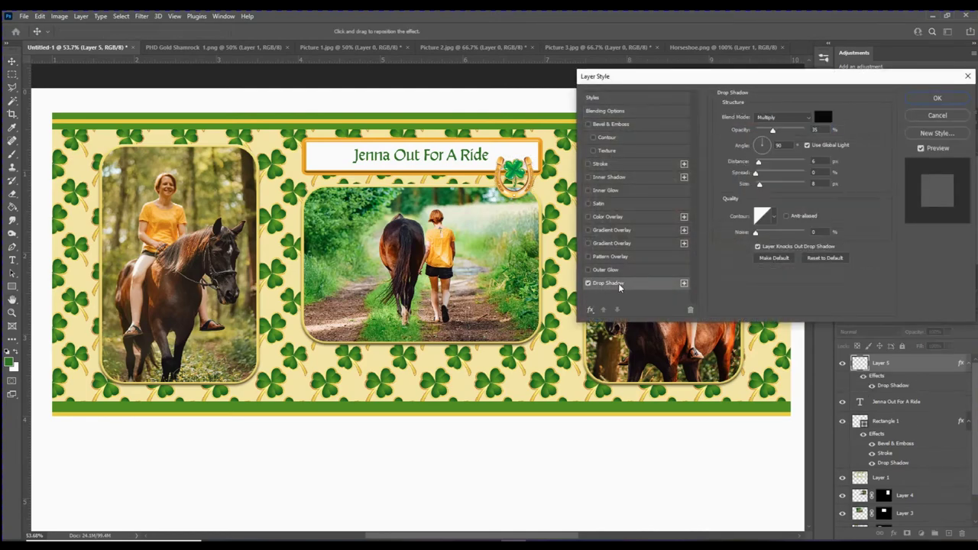
{"action": "left_click", "coordinate": [610, 125]}
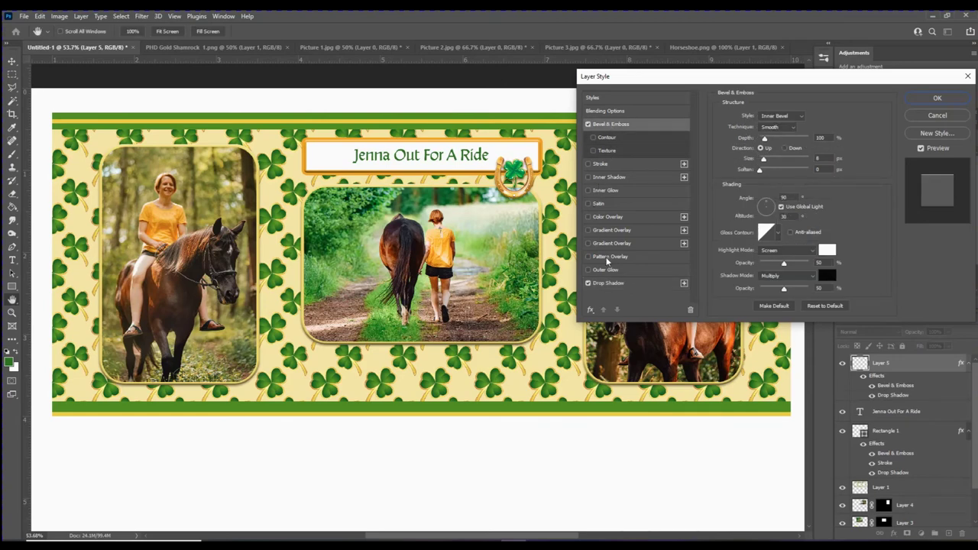
{"action": "left_click", "coordinate": [935, 99]}
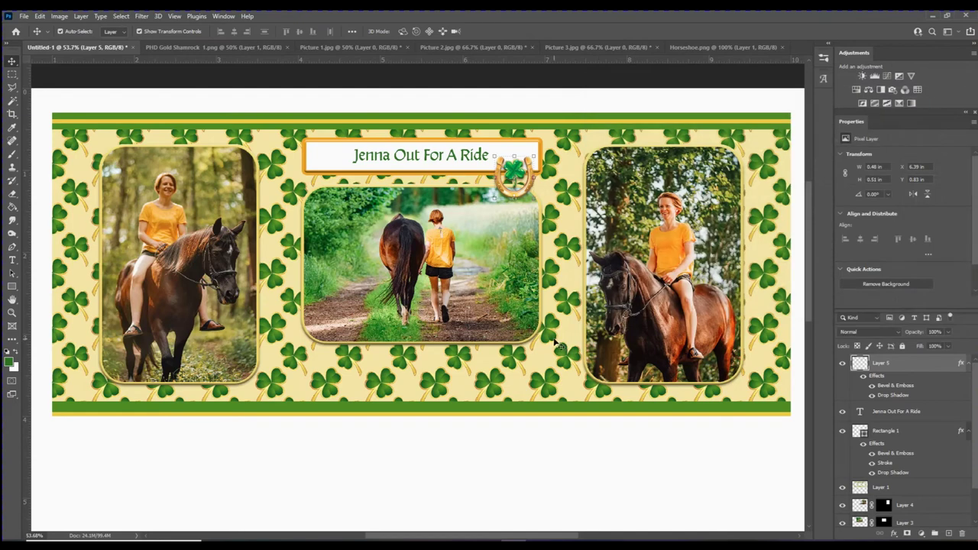
{"action": "scroll", "coordinate": [557, 343], "scroll_direction": "down", "scroll_amount": 1}
{"action": "left_click", "coordinate": [572, 448]}
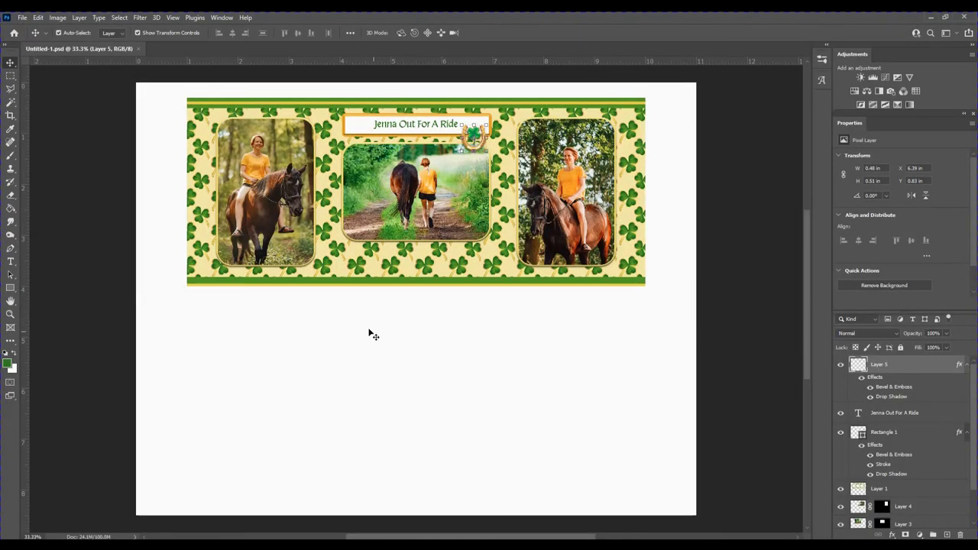
- Print Untitled-1.psd on the Epson printer with the A4 Sublimation Landscape preset
{"action": "left_click", "coordinate": [22, 17]}
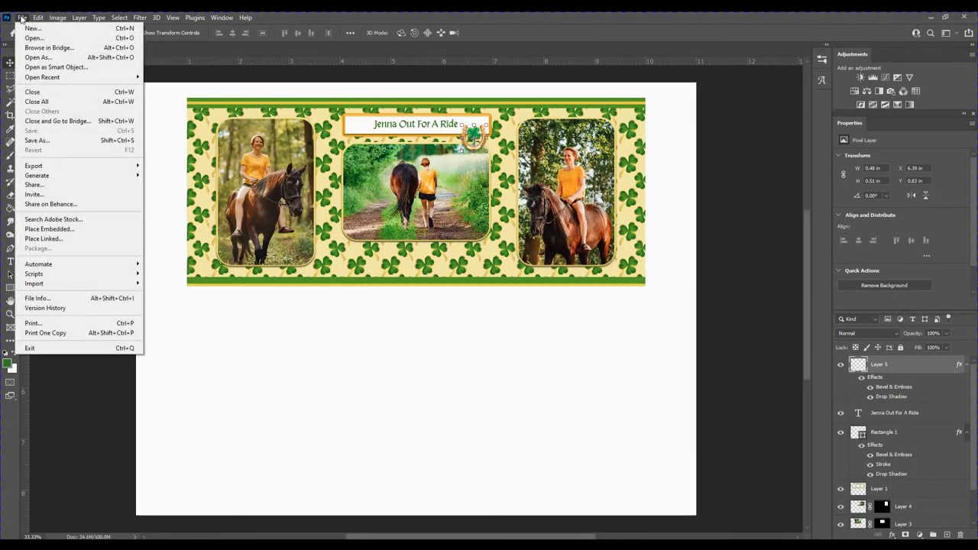
{"action": "left_click", "coordinate": [43, 325]}
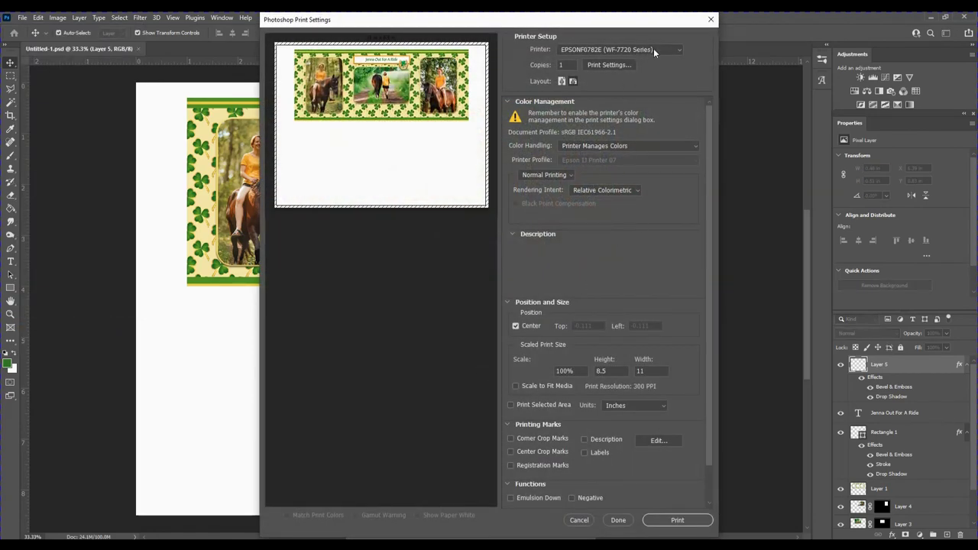
{"action": "left_click", "coordinate": [598, 65]}
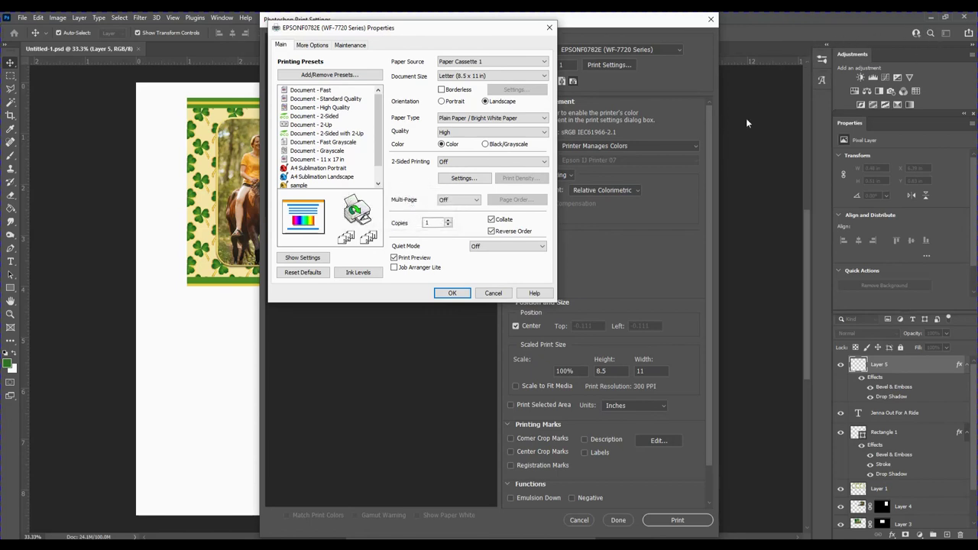
{"action": "left_click", "coordinate": [321, 177]}
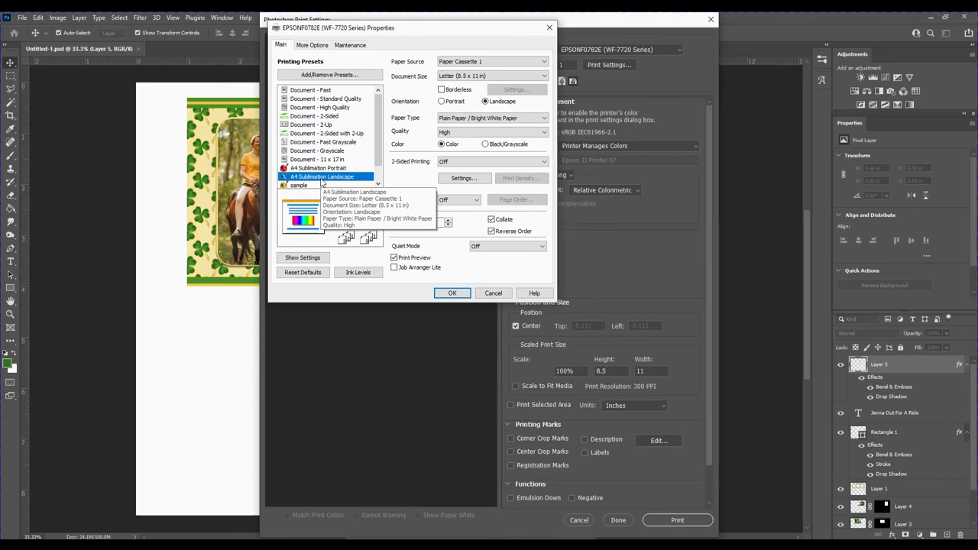
{"action": "left_click", "coordinate": [457, 295]}
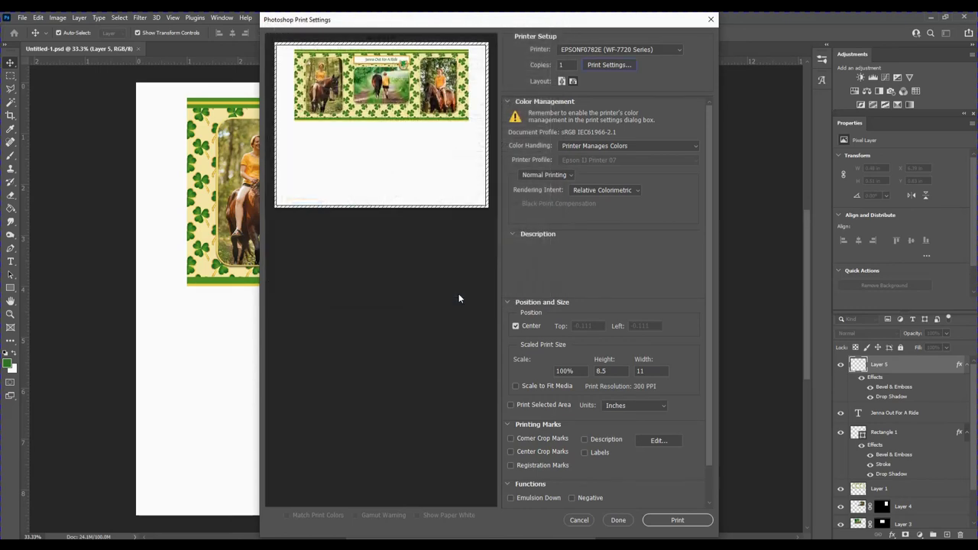
{"action": "left_click", "coordinate": [675, 521]}
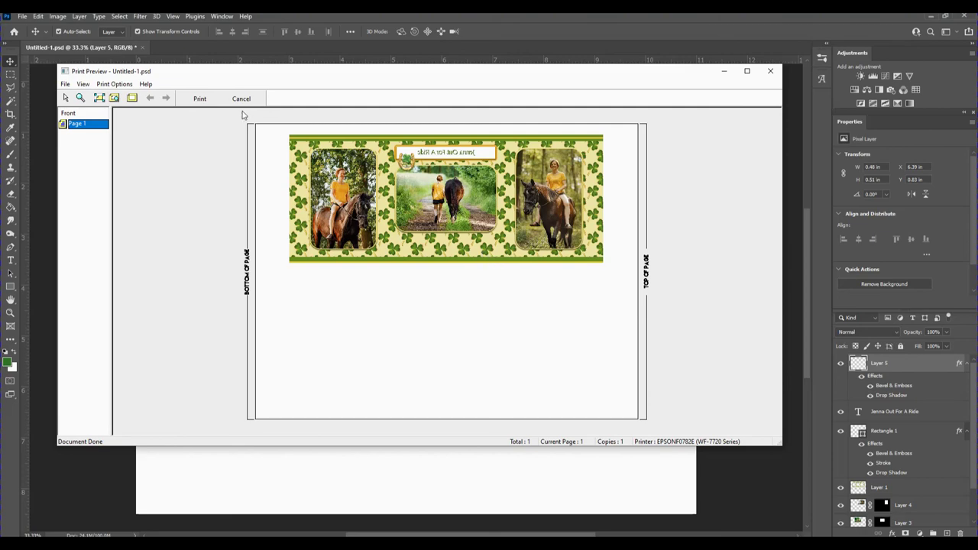
- Send the mirrored single-page mug wrap from Epson Print Preview to the printer
{"action": "left_click", "coordinate": [200, 100]}
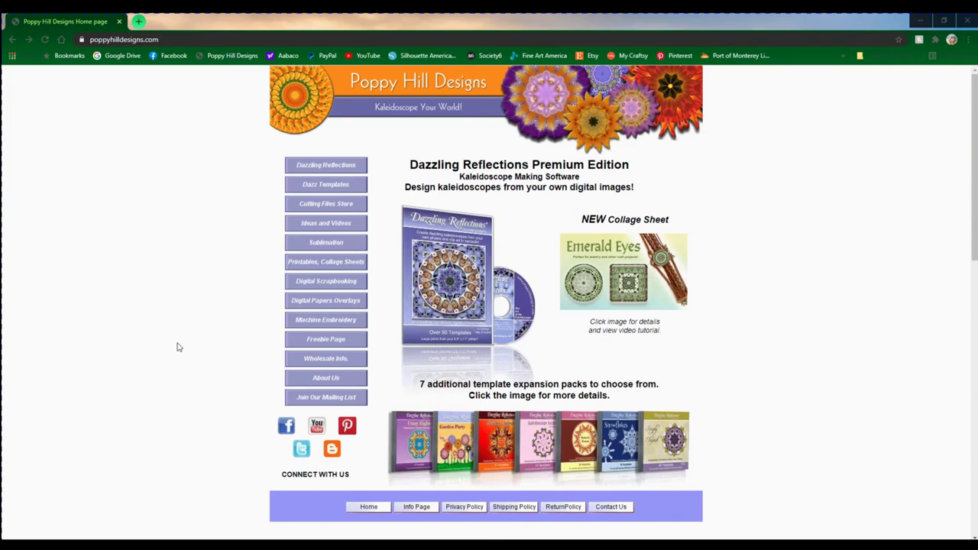
- Open Sublimation > 11 oz Mug Wrap Templates and browse down past the shamrock and buffalo plaid wraps
{"action": "left_click", "coordinate": [316, 250]}
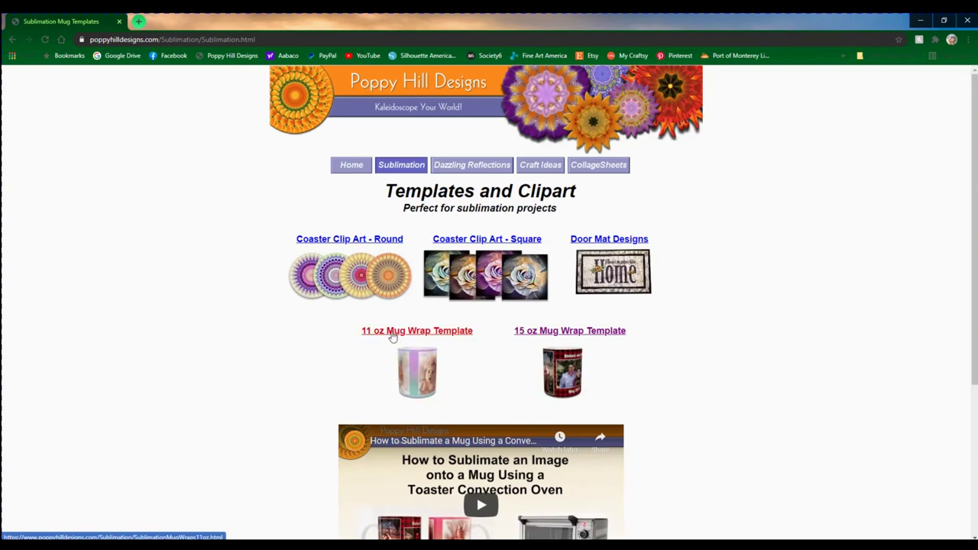
{"action": "left_click", "coordinate": [392, 335]}
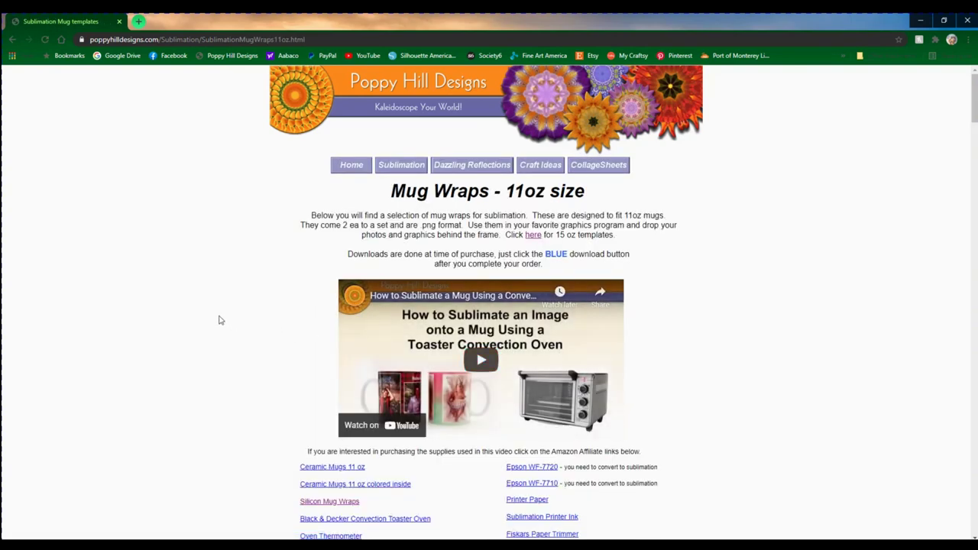
{"action": "scroll", "coordinate": [220, 320], "scroll_direction": "down", "scroll_amount": 4}
{"action": "scroll", "coordinate": [219, 320], "scroll_direction": "down", "scroll_amount": 1}
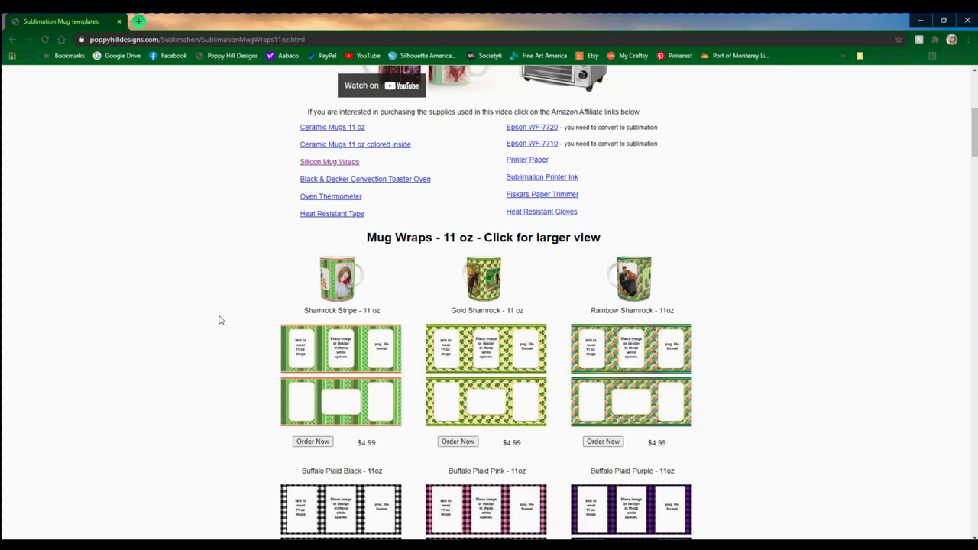
{"action": "scroll", "coordinate": [219, 320], "scroll_direction": "down", "scroll_amount": 2}
{"action": "scroll", "coordinate": [219, 320], "scroll_direction": "down", "scroll_amount": 2}
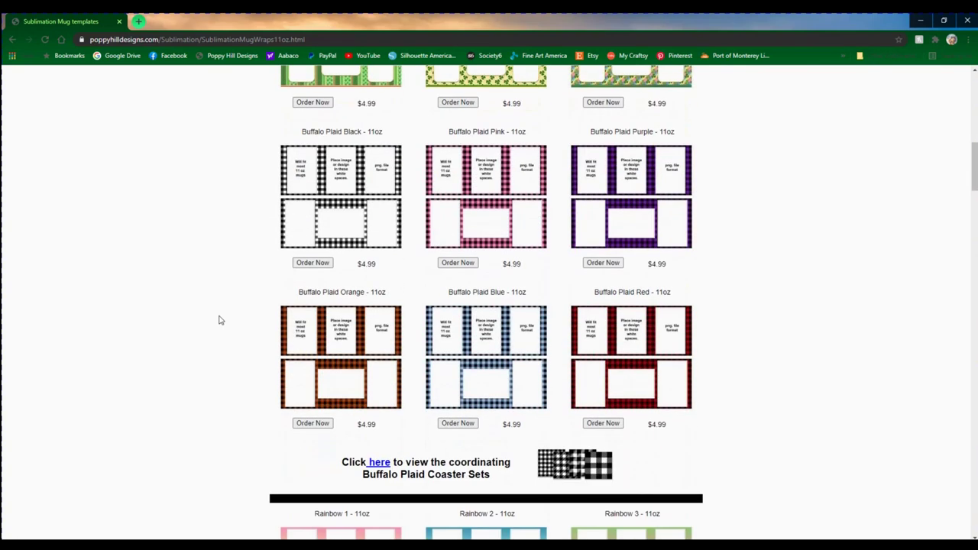
{"action": "scroll", "coordinate": [219, 321], "scroll_direction": "down", "scroll_amount": 2}
{"action": "scroll", "coordinate": [218, 320], "scroll_direction": "down", "scroll_amount": 2}
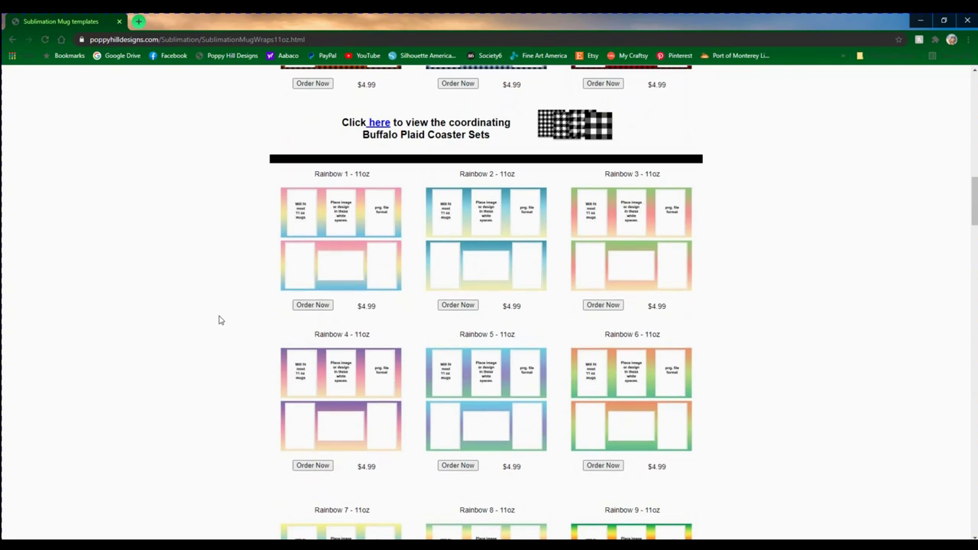
{"action": "scroll", "coordinate": [219, 320], "scroll_direction": "down", "scroll_amount": 2}
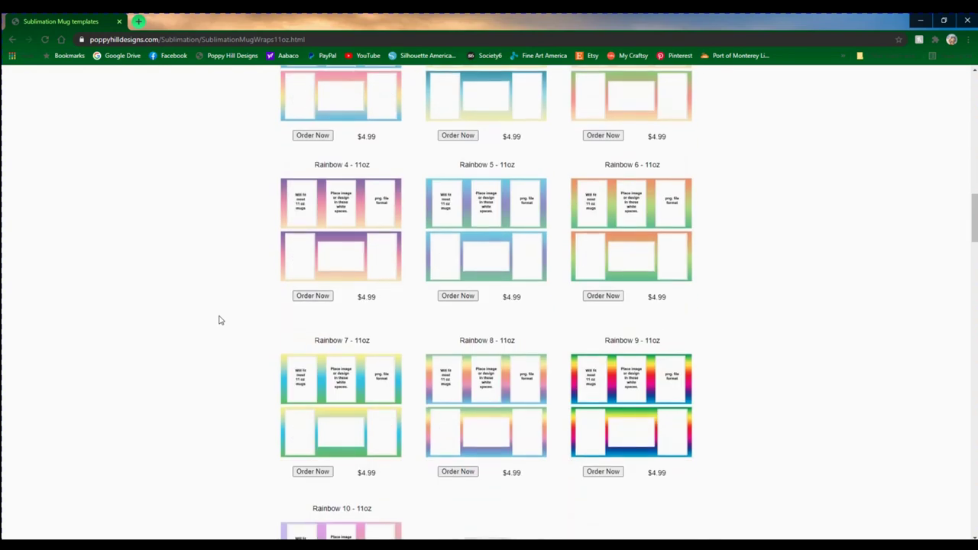